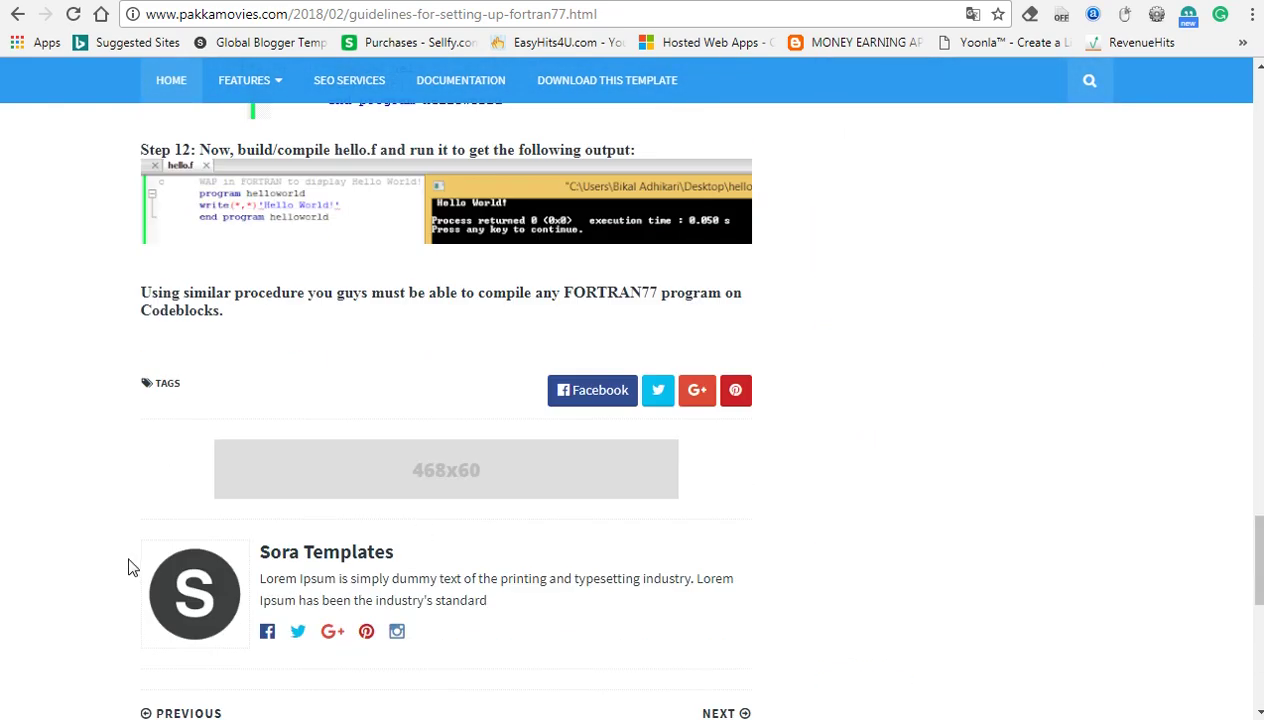
- Examine the author box below the Fortran77 post, including its picture, name, description and social links
{"action": "scroll", "coordinate": [190, 594], "scroll_direction": "down", "scroll_amount": 3}
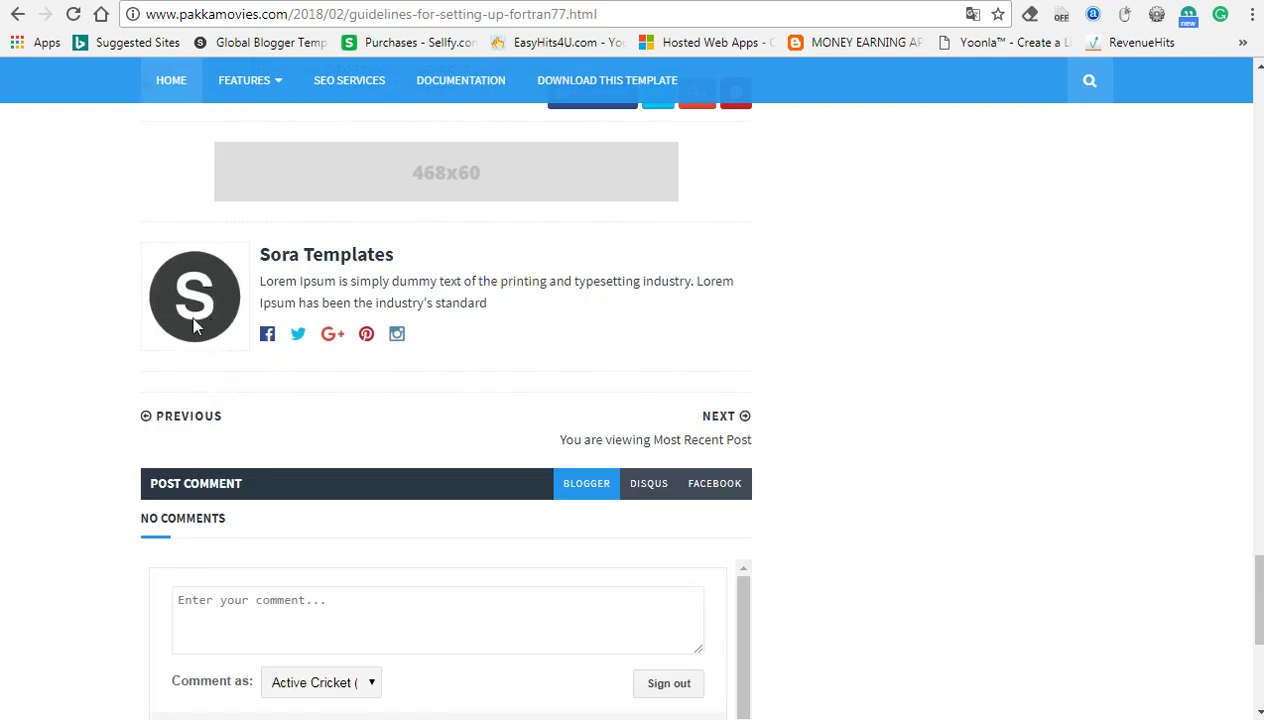
{"action": "left_click", "coordinate": [117, 264]}
{"action": "left_click_drag", "start_coordinate": [213, 308], "coordinate": [237, 330]}
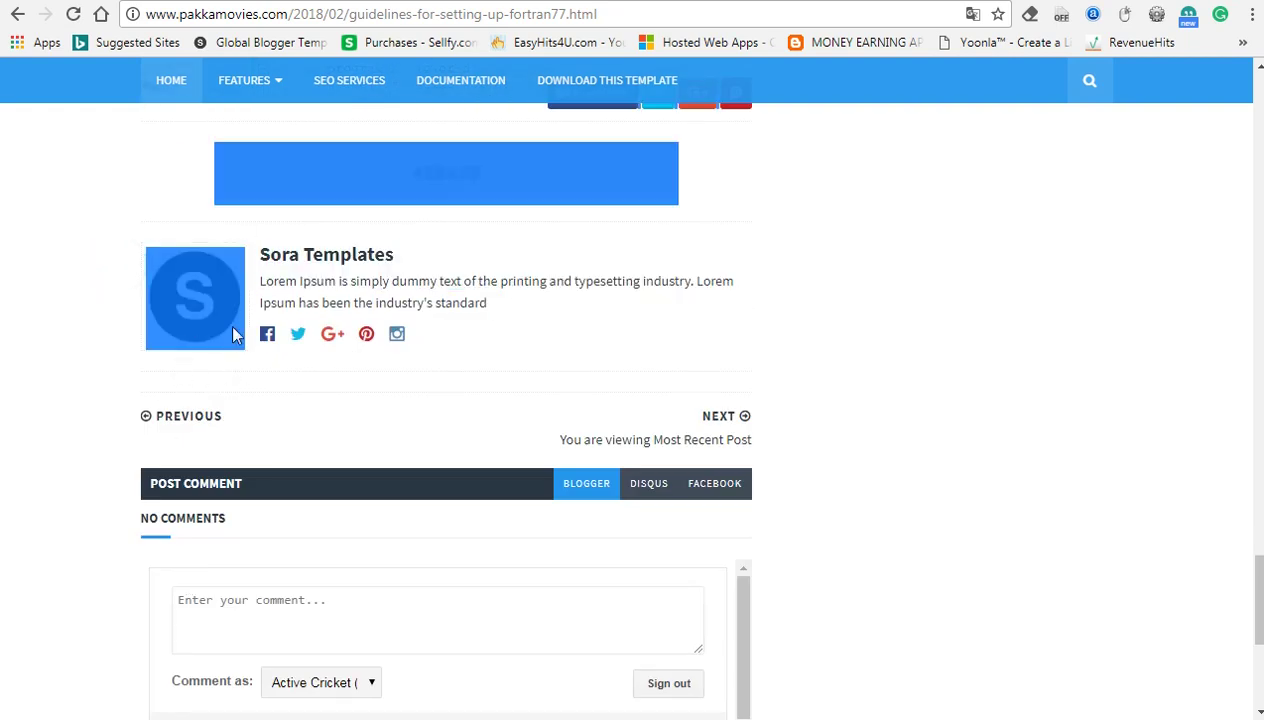
{"action": "left_click", "coordinate": [68, 274]}
{"action": "left_click_drag", "start_coordinate": [521, 310], "coordinate": [438, 303]}
{"action": "left_click_drag", "start_coordinate": [313, 265], "coordinate": [63, 280]}
{"action": "left_click", "coordinate": [90, 285]}
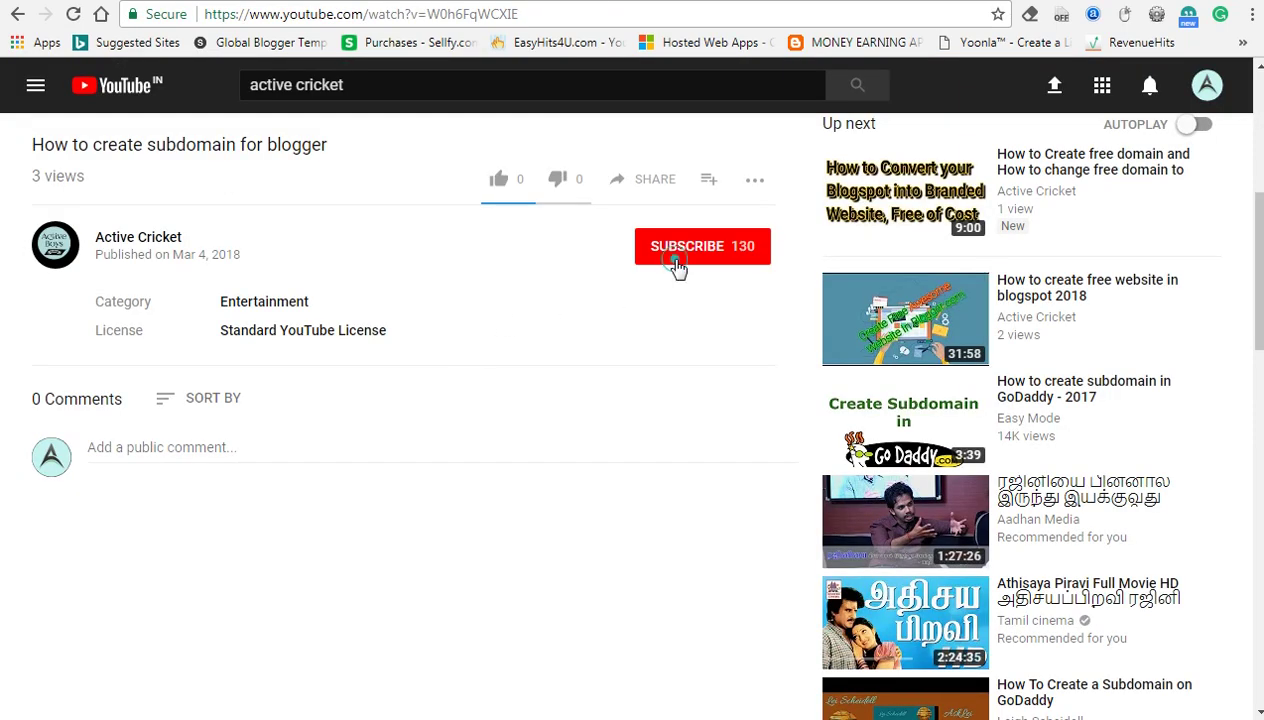
- Subscribe to the Active Cricket channel and turn on its notifications, keeping the subscription when asked about unsubscribing
{"action": "left_click", "coordinate": [676, 260]}
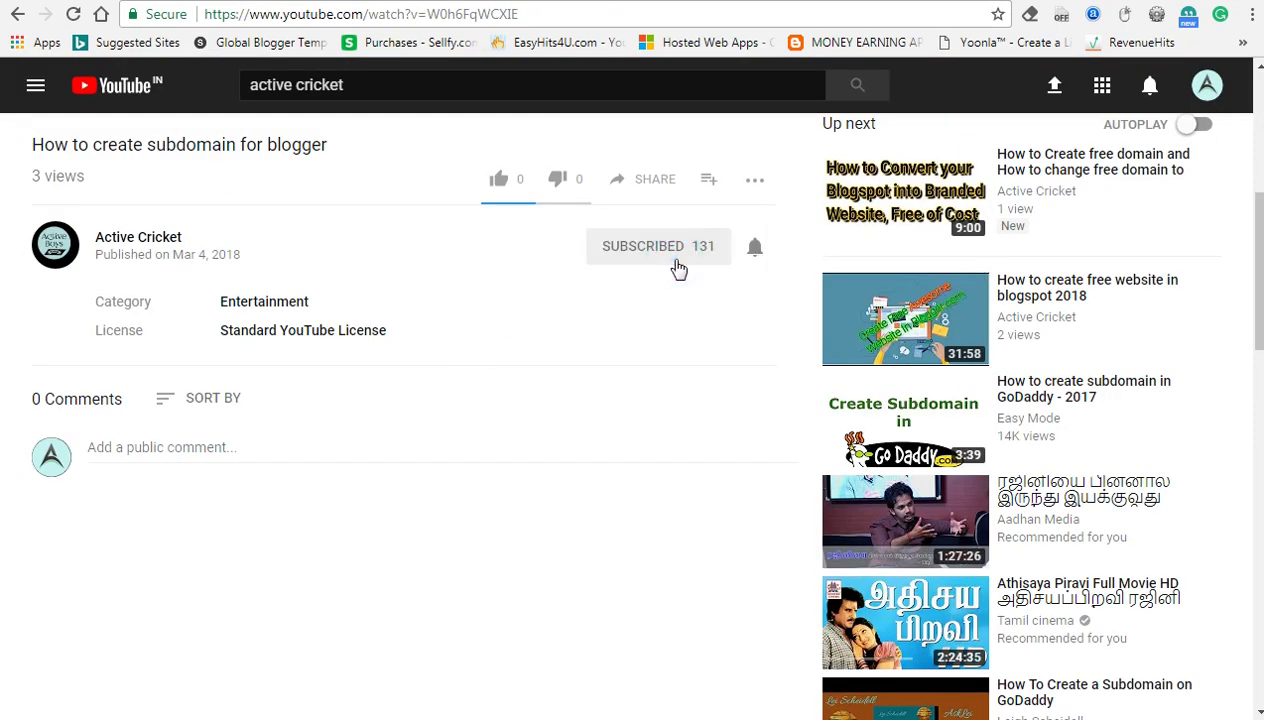
{"action": "left_click", "coordinate": [664, 246]}
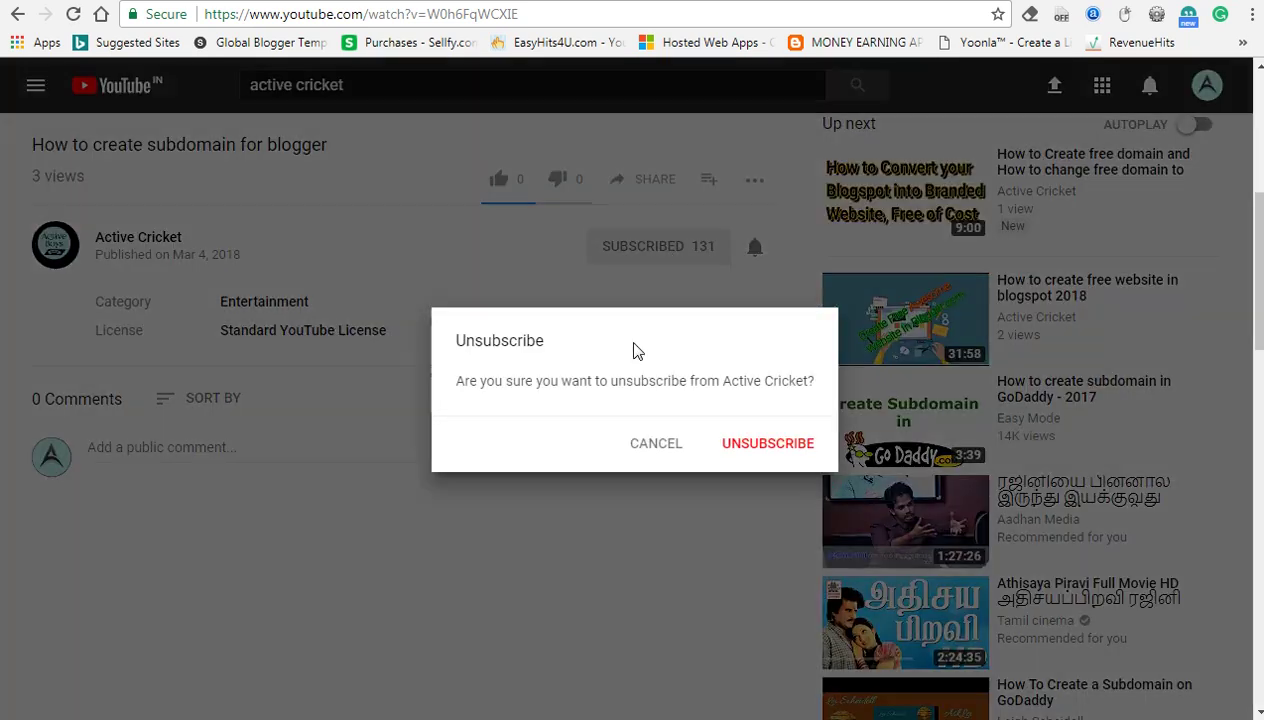
{"action": "left_click", "coordinate": [655, 445]}
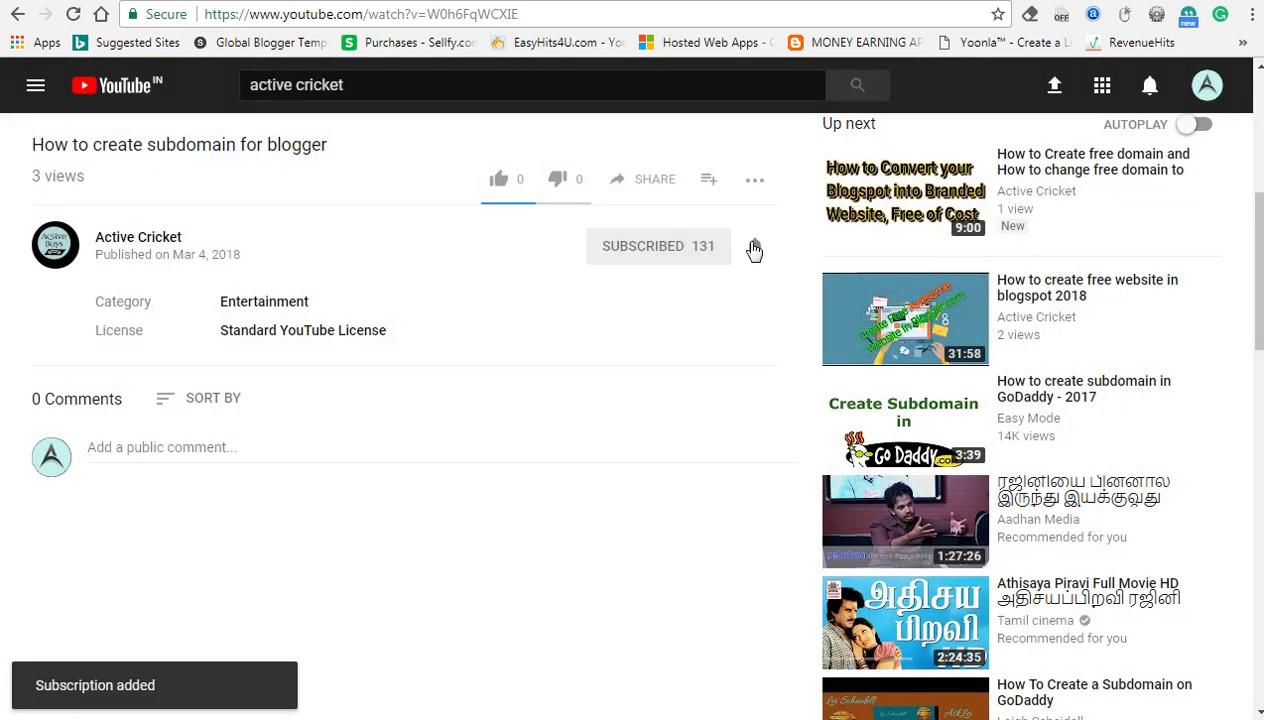
{"action": "left_click", "coordinate": [754, 248]}
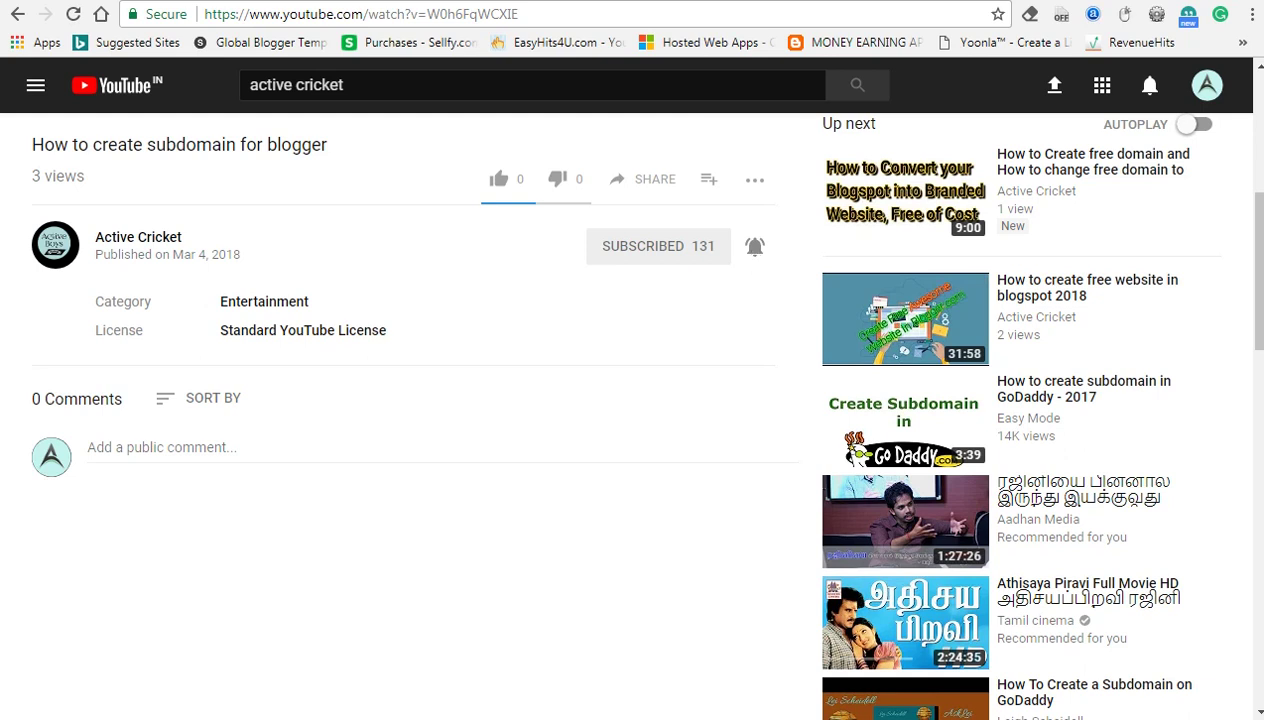
- In Blogger, start a new blog titled "active cricket" with the address activecricket.blogspot.com
{"action": "key", "text": "alt+Left"}
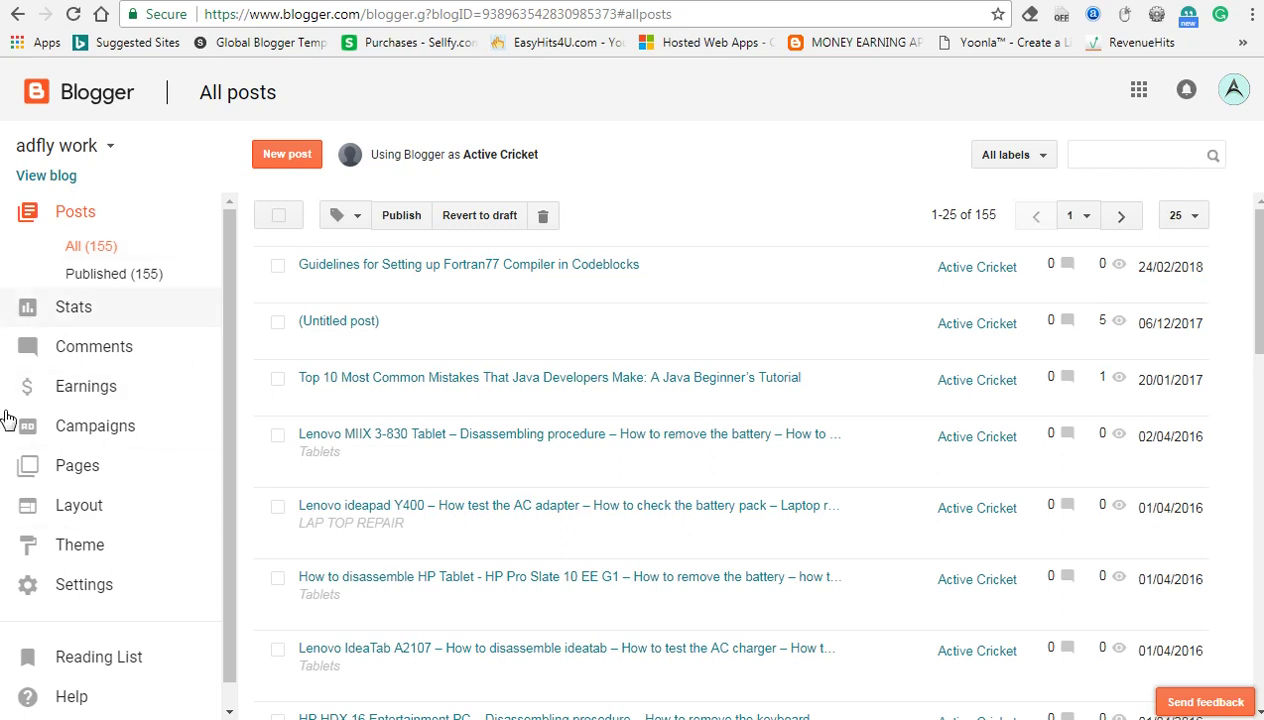
{"action": "left_click", "coordinate": [97, 152]}
{"action": "left_click", "coordinate": [80, 340]}
{"action": "left_click", "coordinate": [467, 180]}
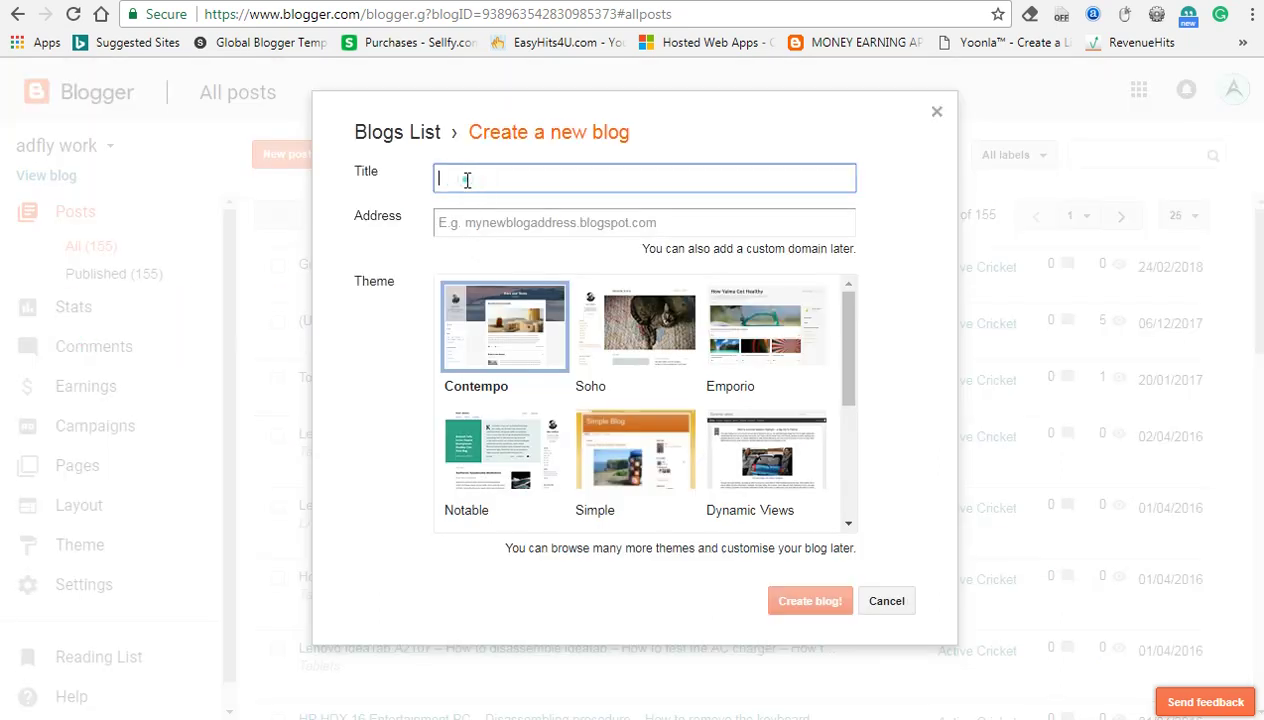
{"action": "type", "text": "active cricket"}
{"action": "left_click", "coordinate": [490, 228]}
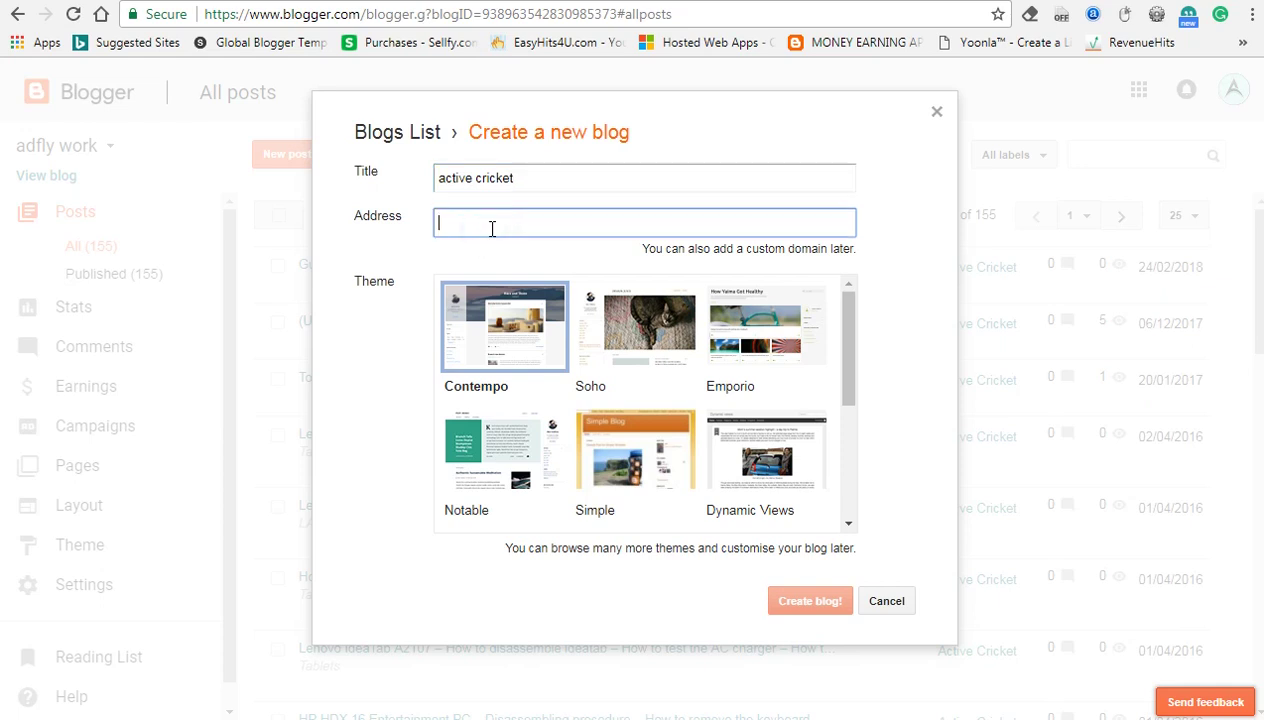
{"action": "type", "text": "activ"}
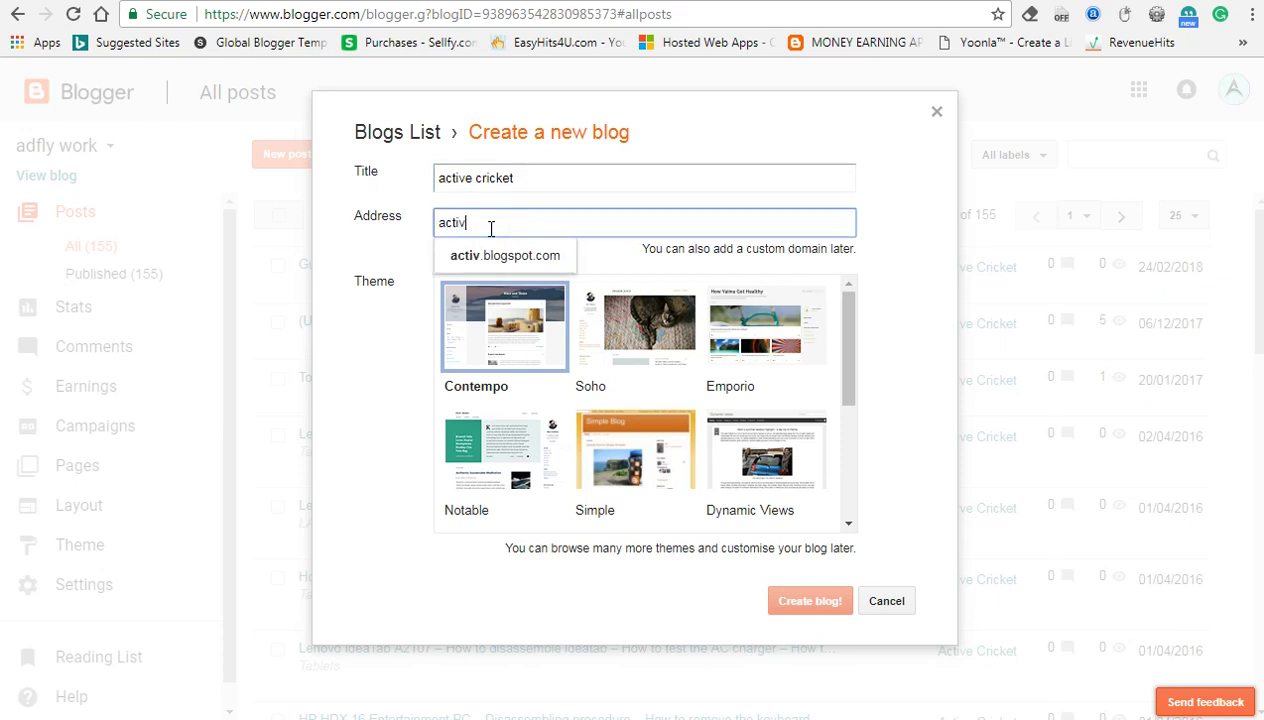
{"action": "type", "text": "ecricket"}
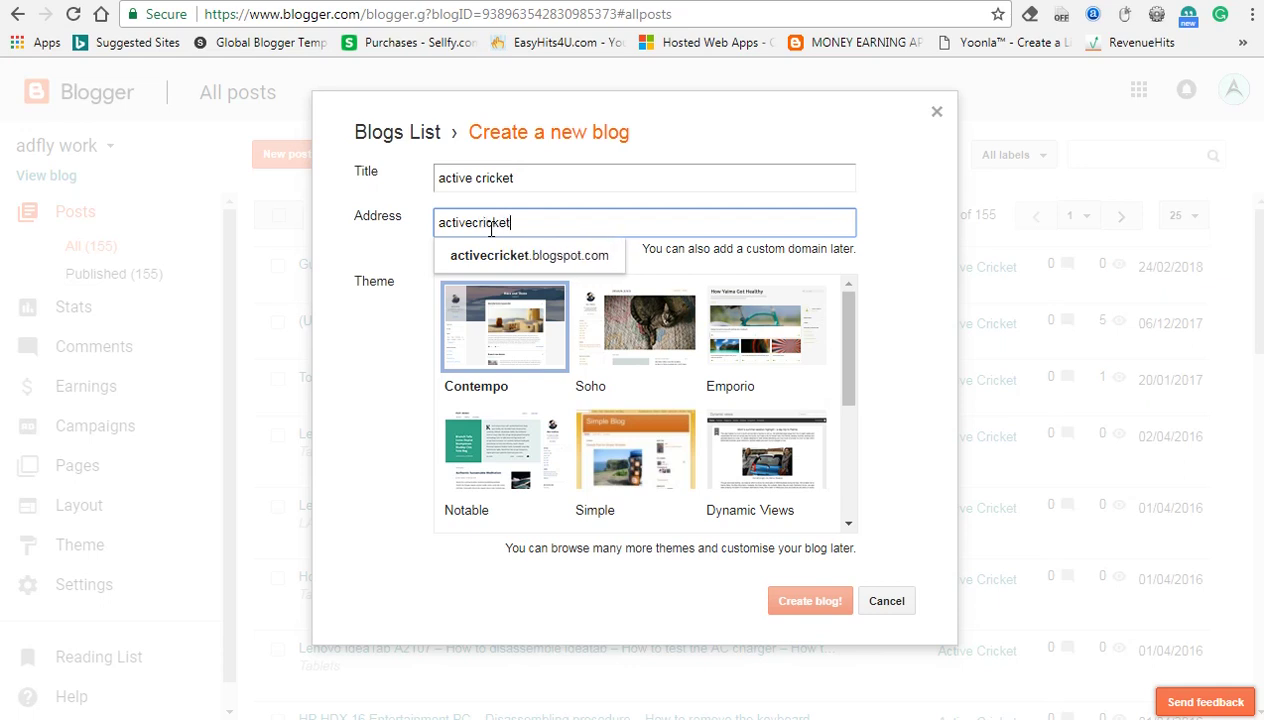
{"action": "left_click", "coordinate": [500, 257]}
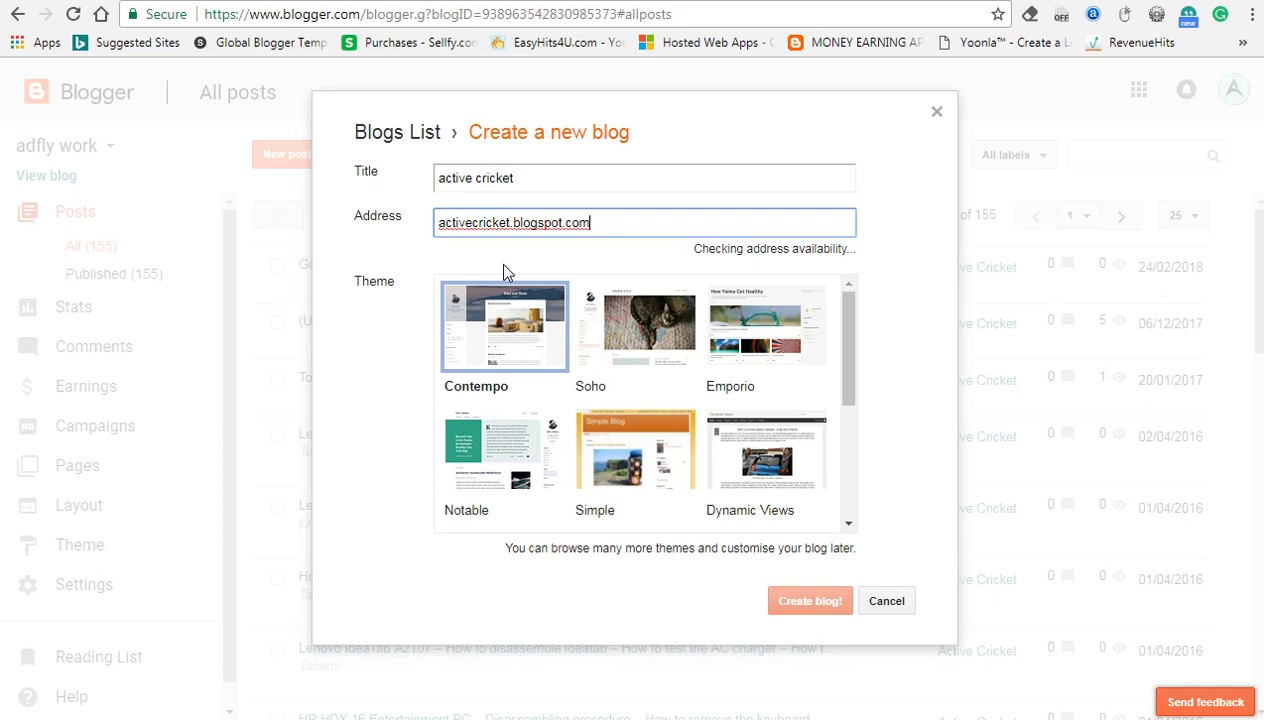
- Change the new blog's address to activecrickett.blogspot.com, create the blog and dismiss the Google Domains offer
{"action": "left_click", "coordinate": [512, 223]}
{"action": "type", "text": "t"}
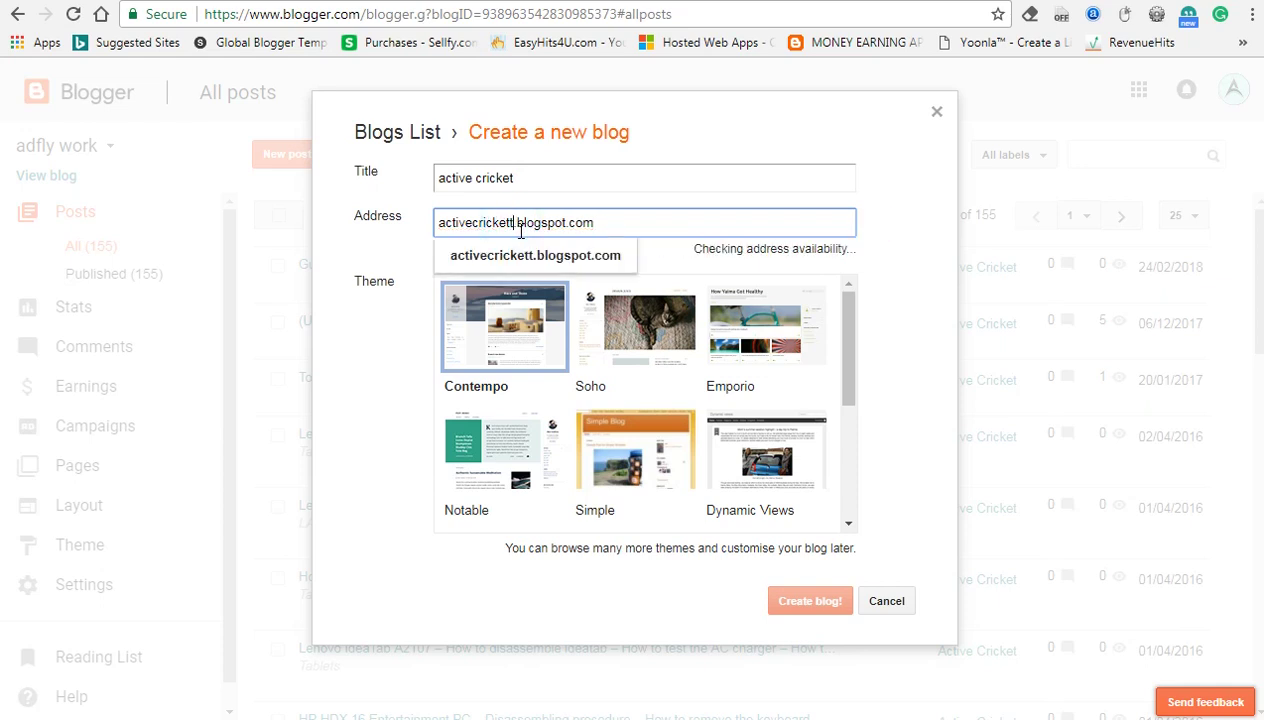
{"action": "left_click", "coordinate": [535, 255]}
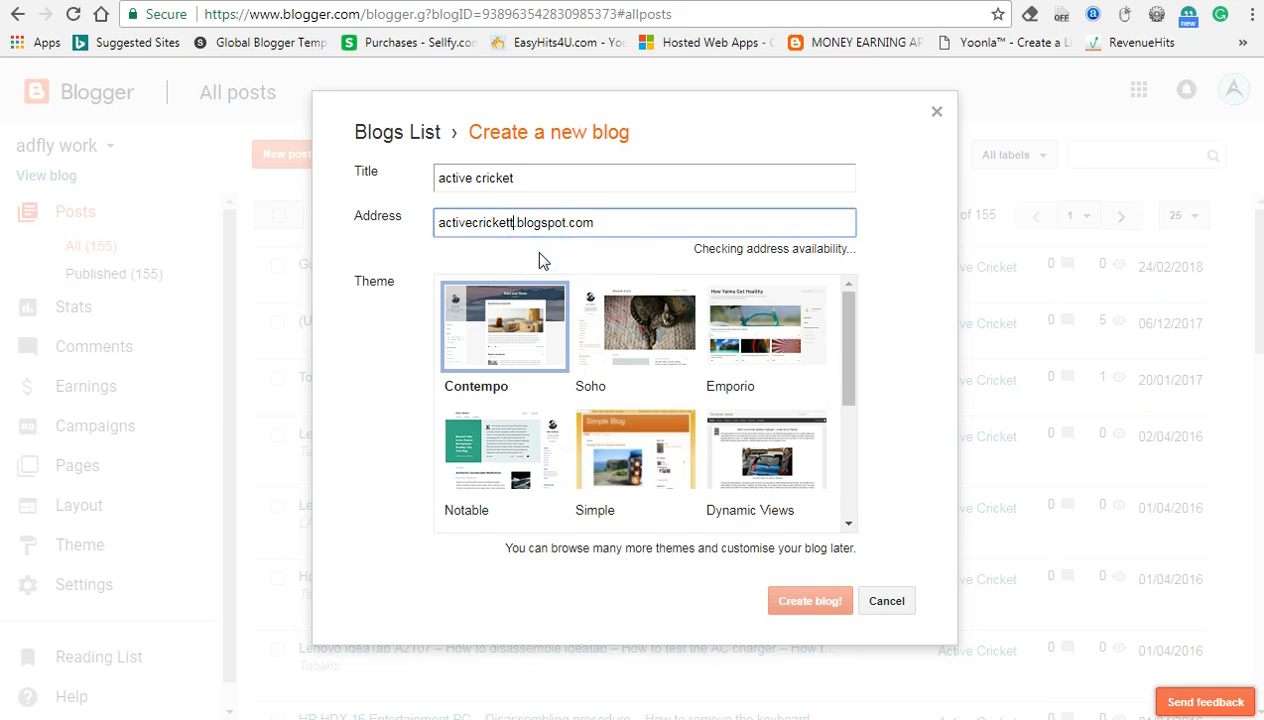
{"action": "left_click", "coordinate": [808, 600]}
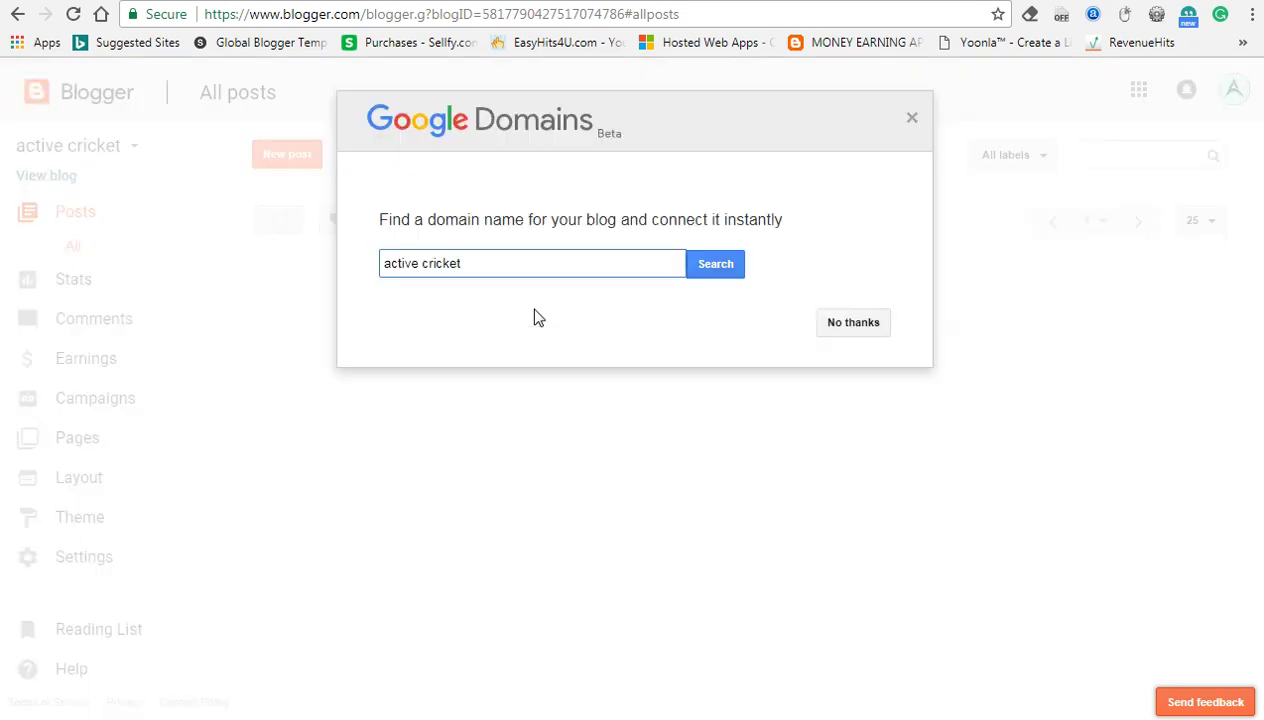
{"action": "left_click", "coordinate": [911, 119]}
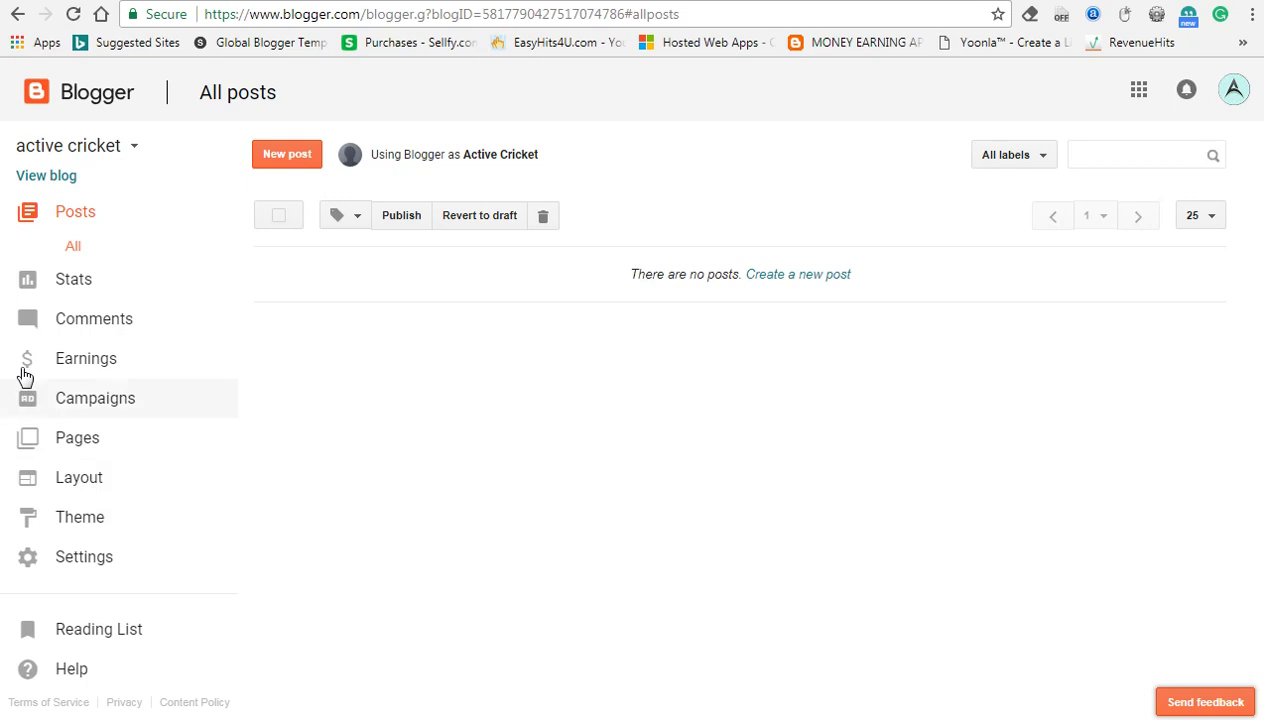
- Create a new page in the active cricket blog and title it "my photo"
{"action": "left_click", "coordinate": [75, 440]}
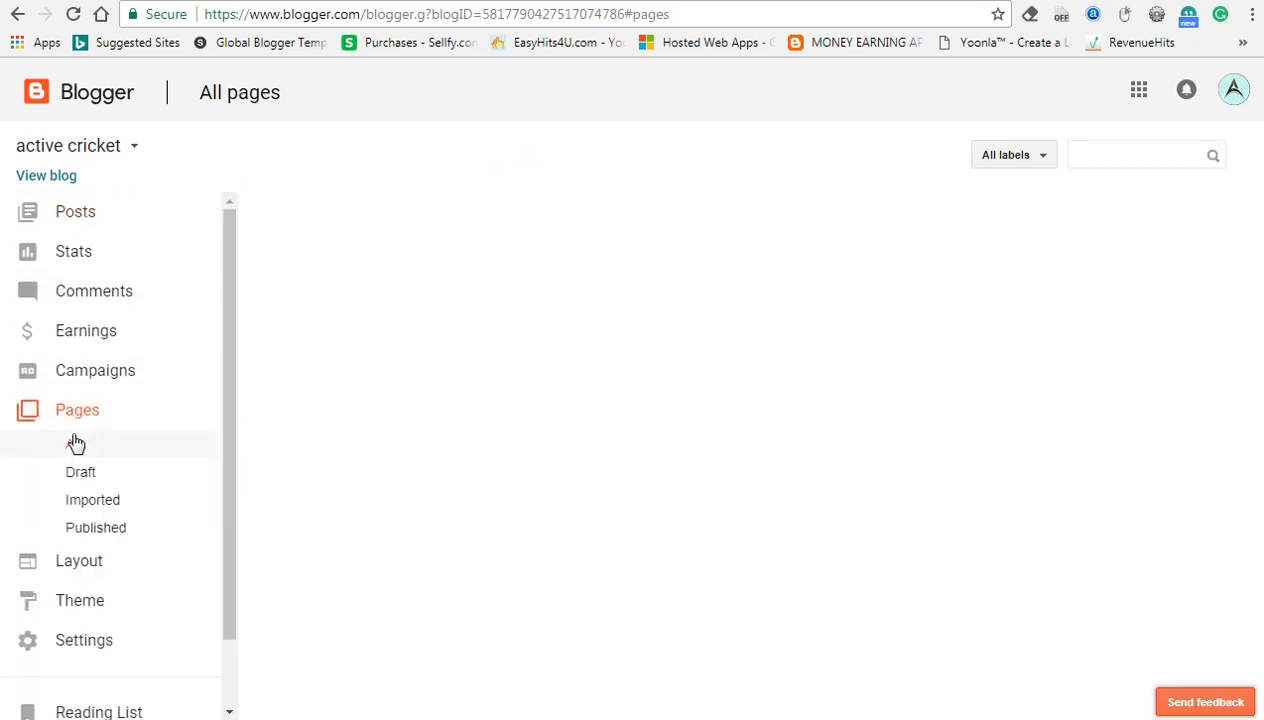
{"action": "left_click", "coordinate": [76, 444]}
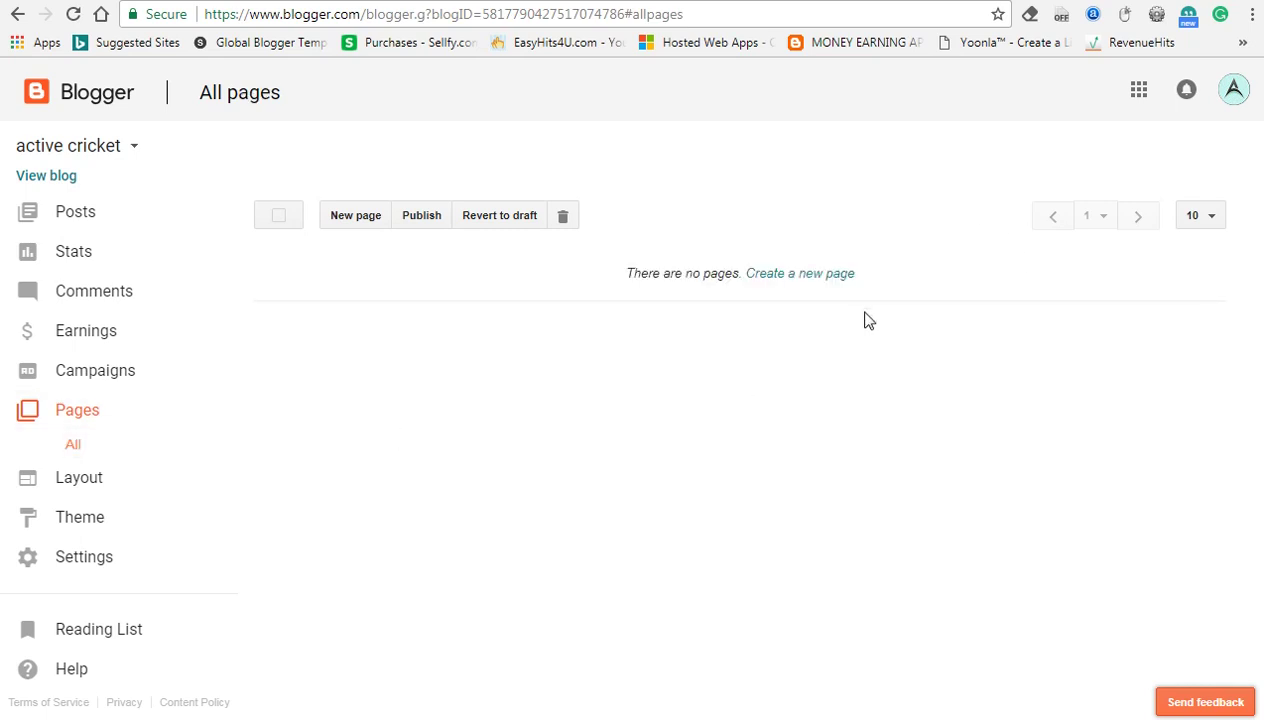
{"action": "left_click", "coordinate": [814, 274]}
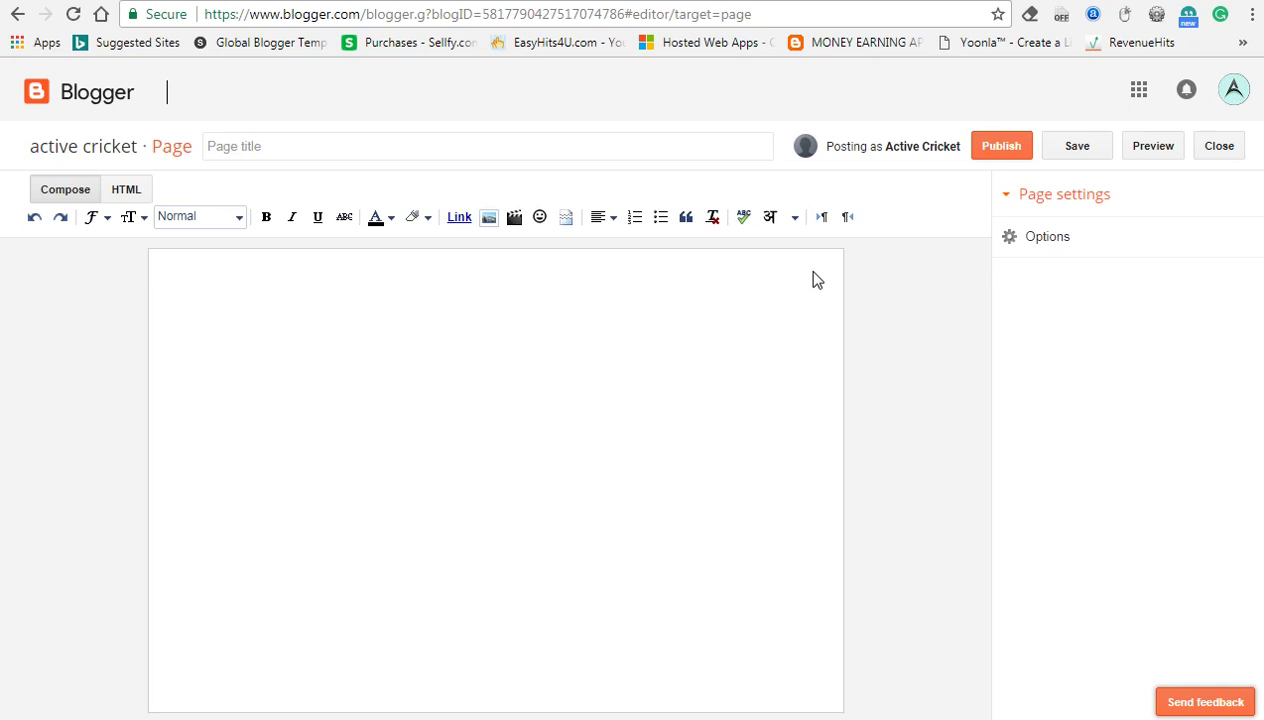
{"action": "left_click", "coordinate": [474, 147]}
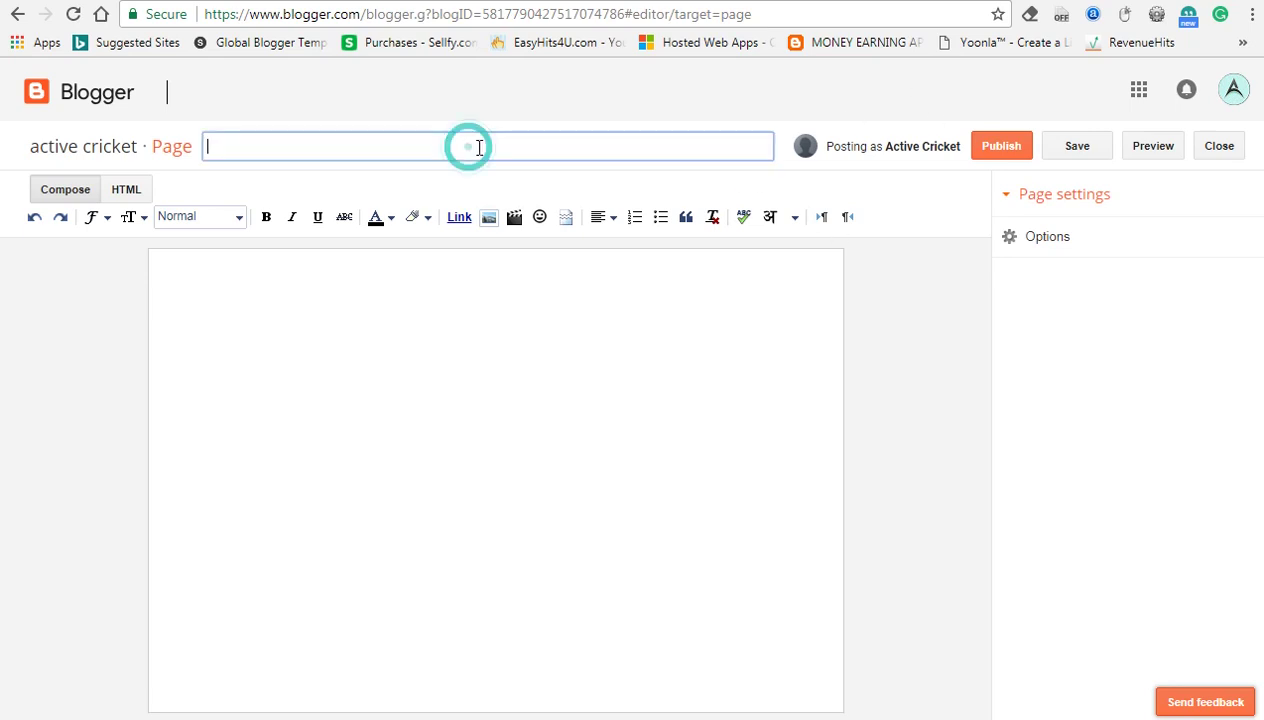
{"action": "type", "text": "my php"}
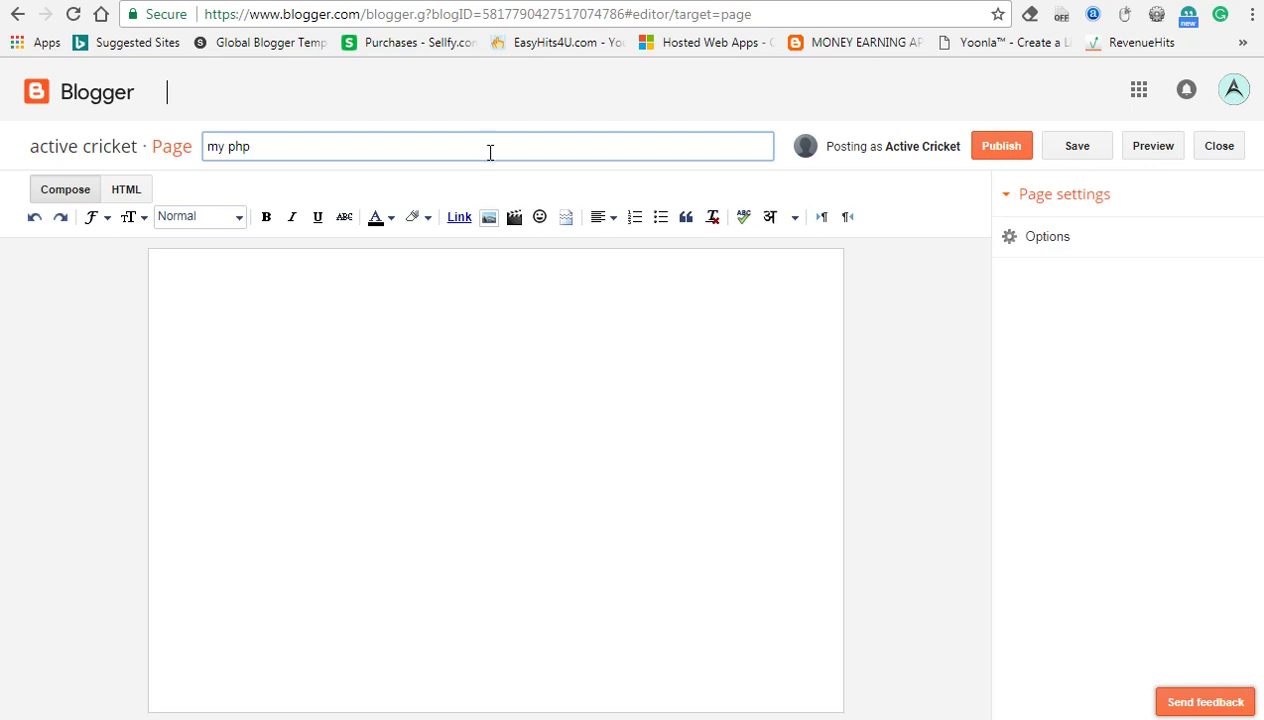
{"action": "key", "text": "BackSpace"}
{"action": "type", "text": "to"}
{"action": "key", "text": "Left"}
{"action": "key", "text": "Left"}
{"action": "type", "text": "o"}
- Upload FB_IMG_1463655317012.jpg from the Genral niche folder and insert it into the page body
{"action": "left_click", "coordinate": [470, 345]}
{"action": "left_click", "coordinate": [489, 220]}
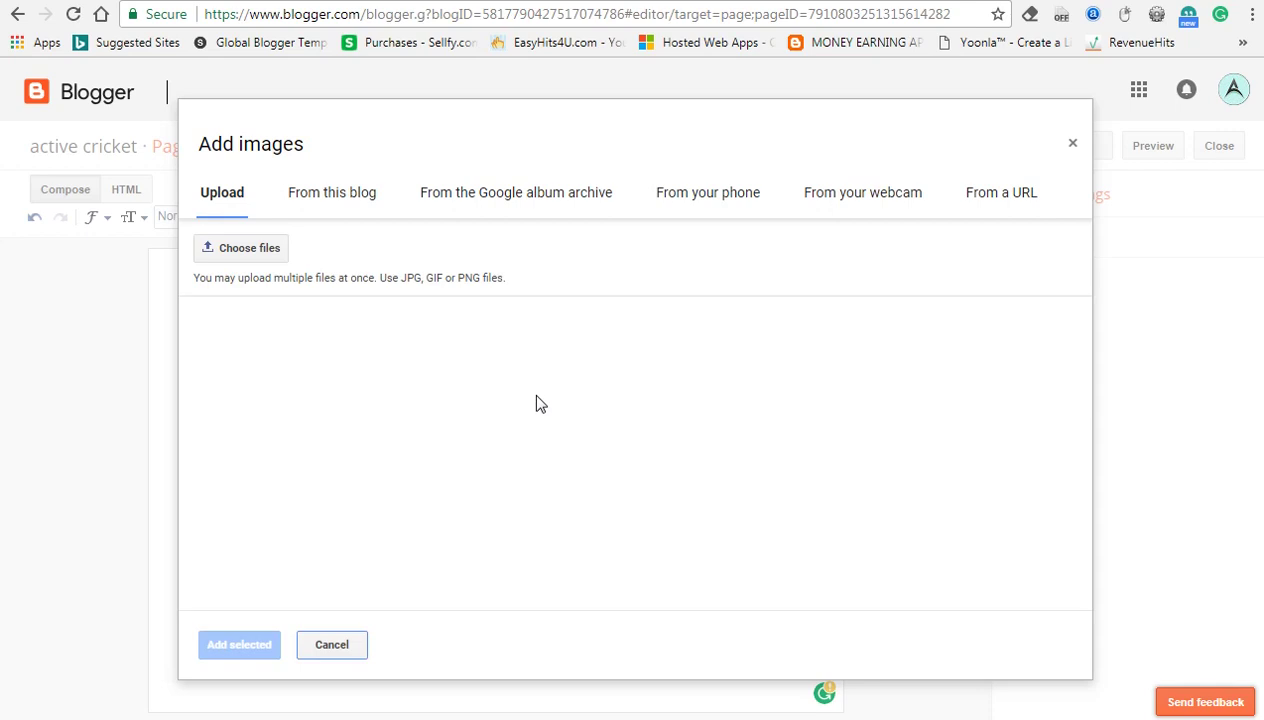
{"action": "left_click", "coordinate": [239, 251]}
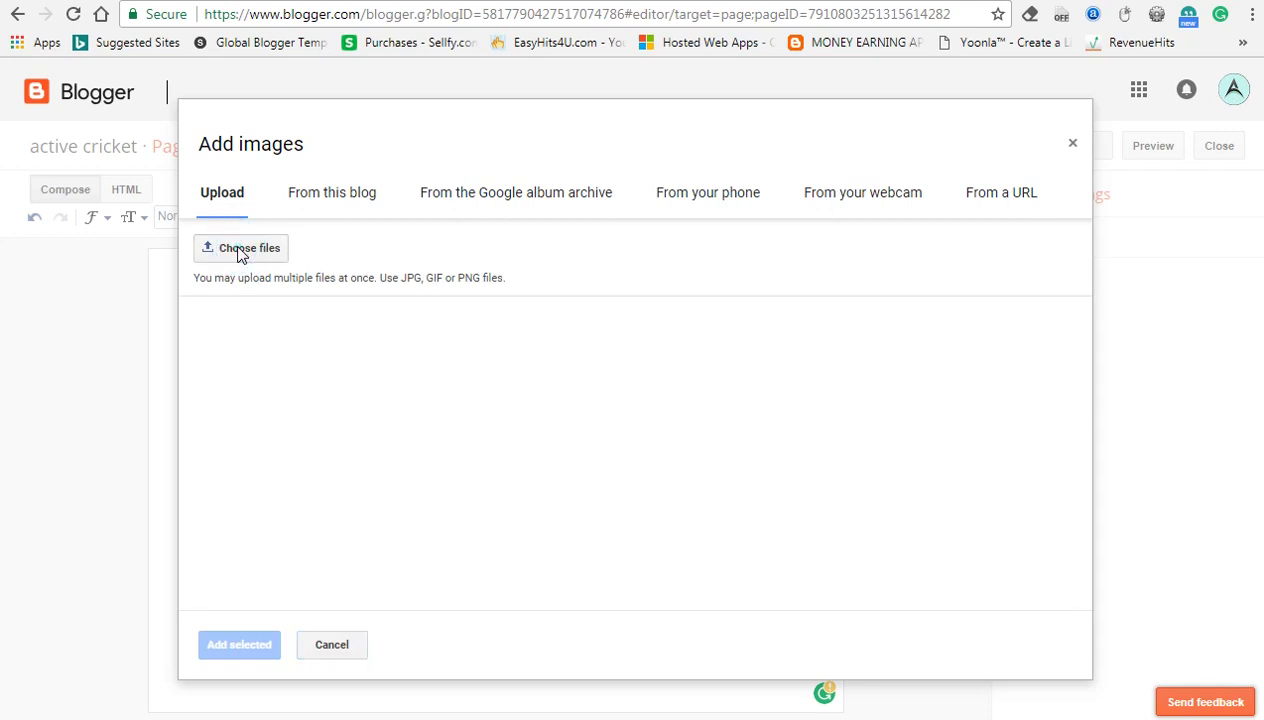
{"action": "left_click", "coordinate": [236, 247]}
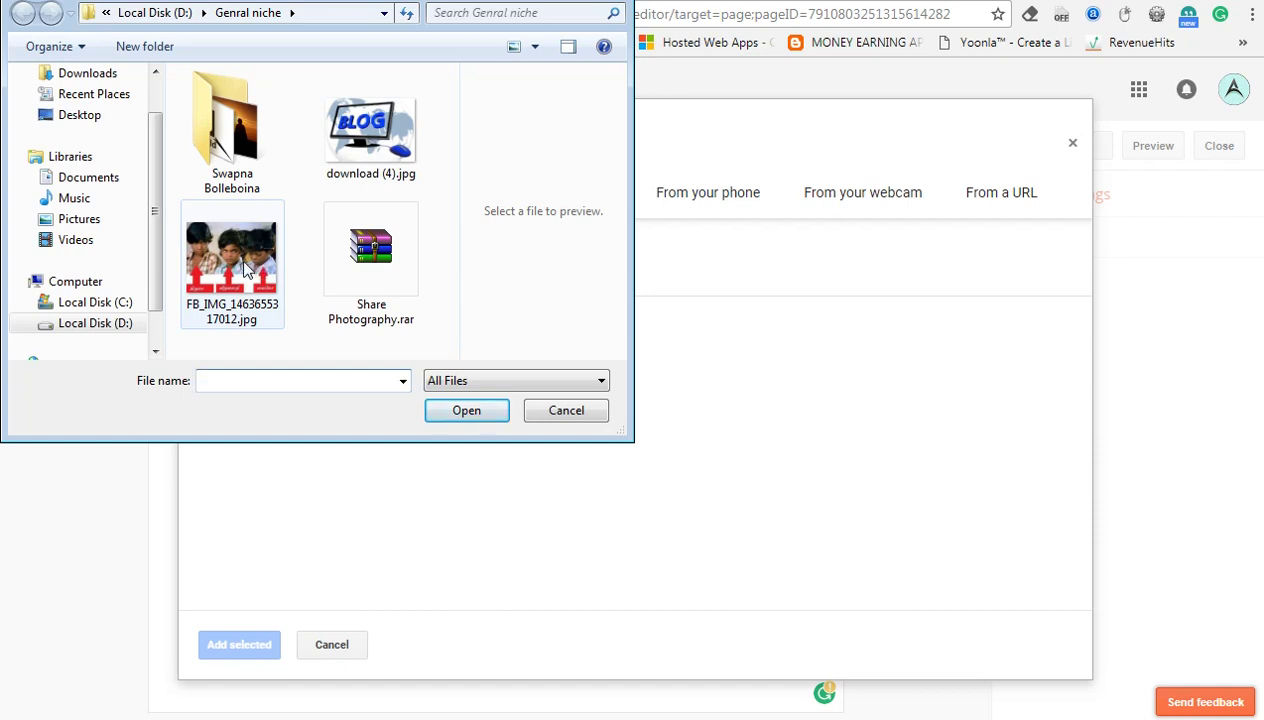
{"action": "left_click", "coordinate": [247, 268]}
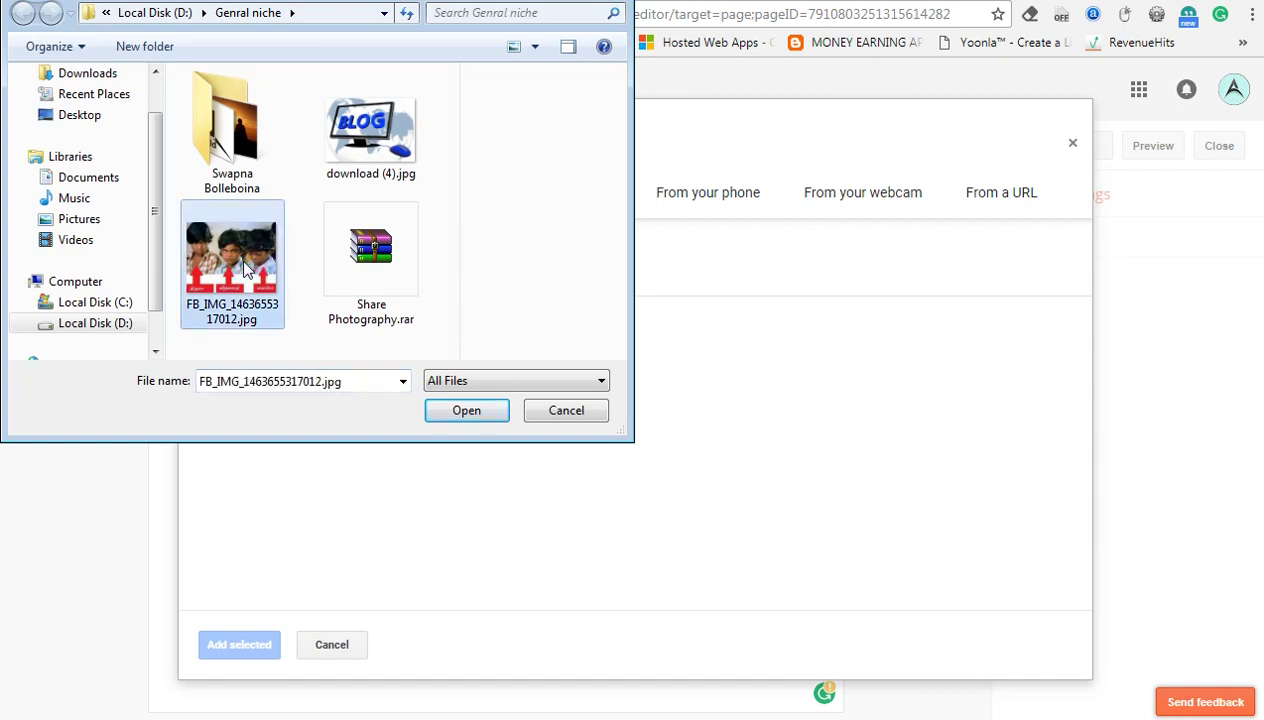
{"action": "left_click", "coordinate": [452, 413]}
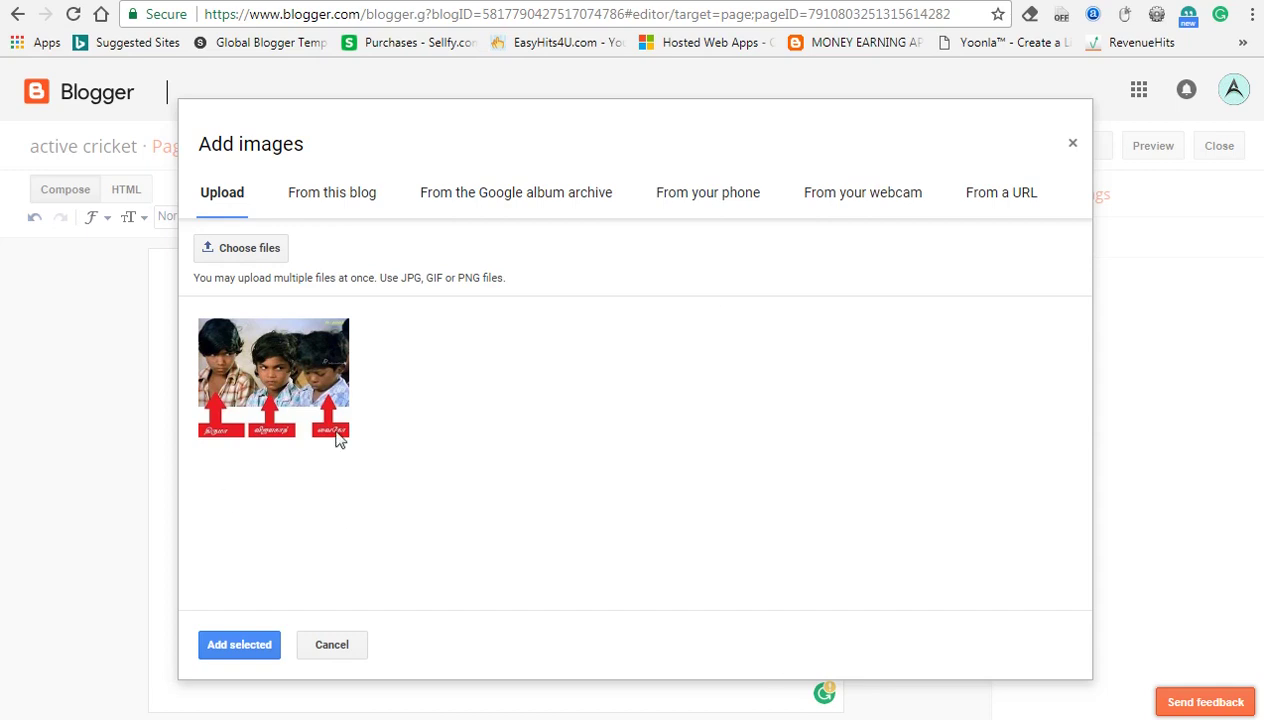
{"action": "left_click", "coordinate": [313, 385]}
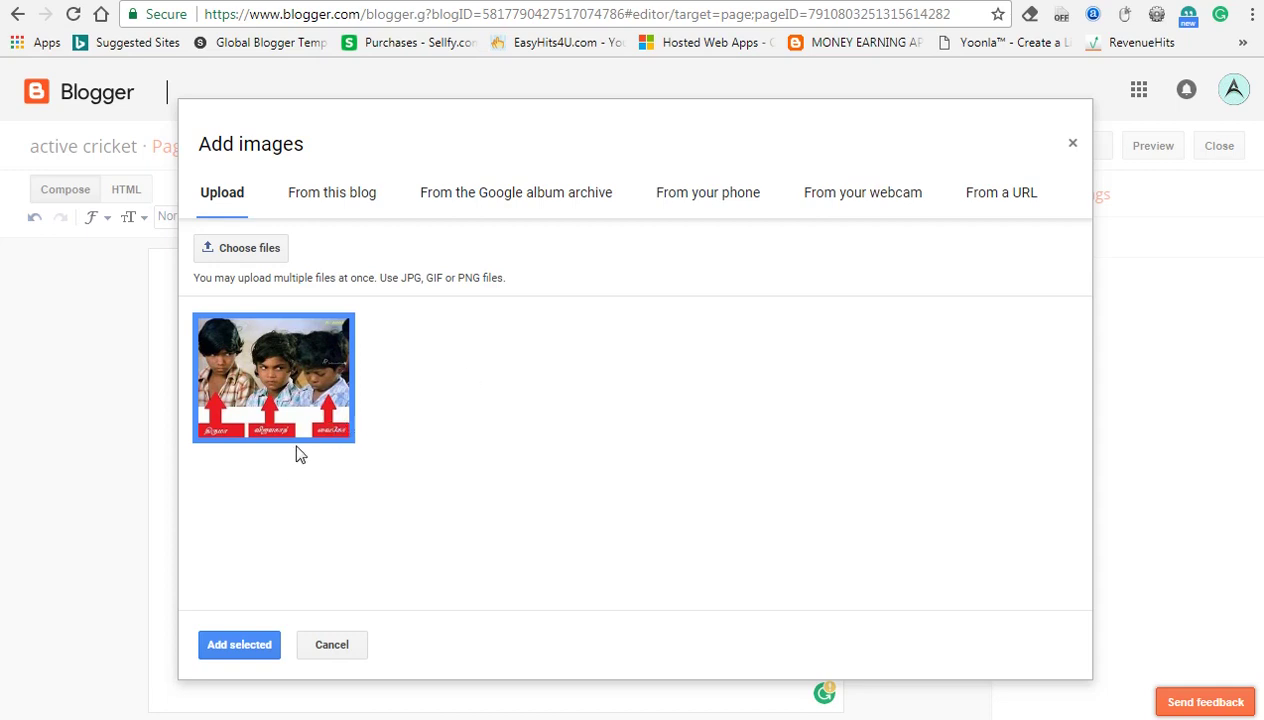
{"action": "left_click", "coordinate": [234, 648]}
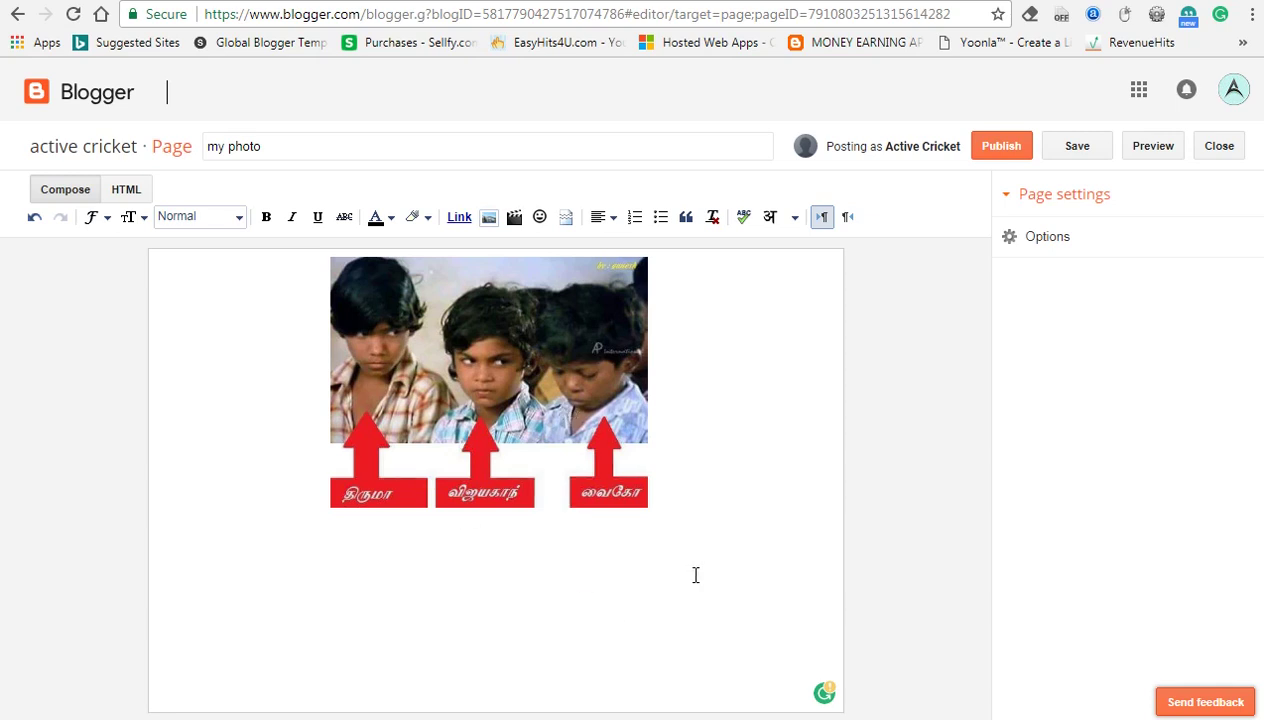
- Publish the "my photo" page and view it on the live blog
{"action": "left_click", "coordinate": [986, 151]}
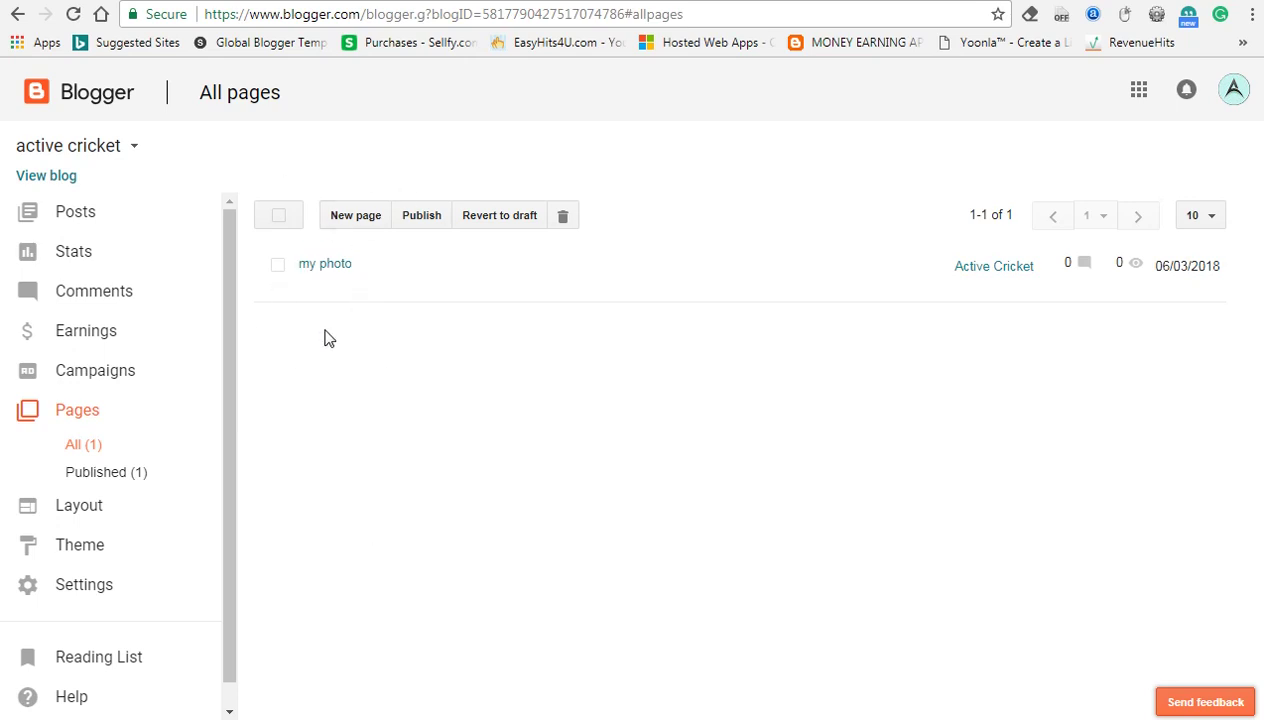
{"action": "mouse_move", "coordinate": [390, 298]}
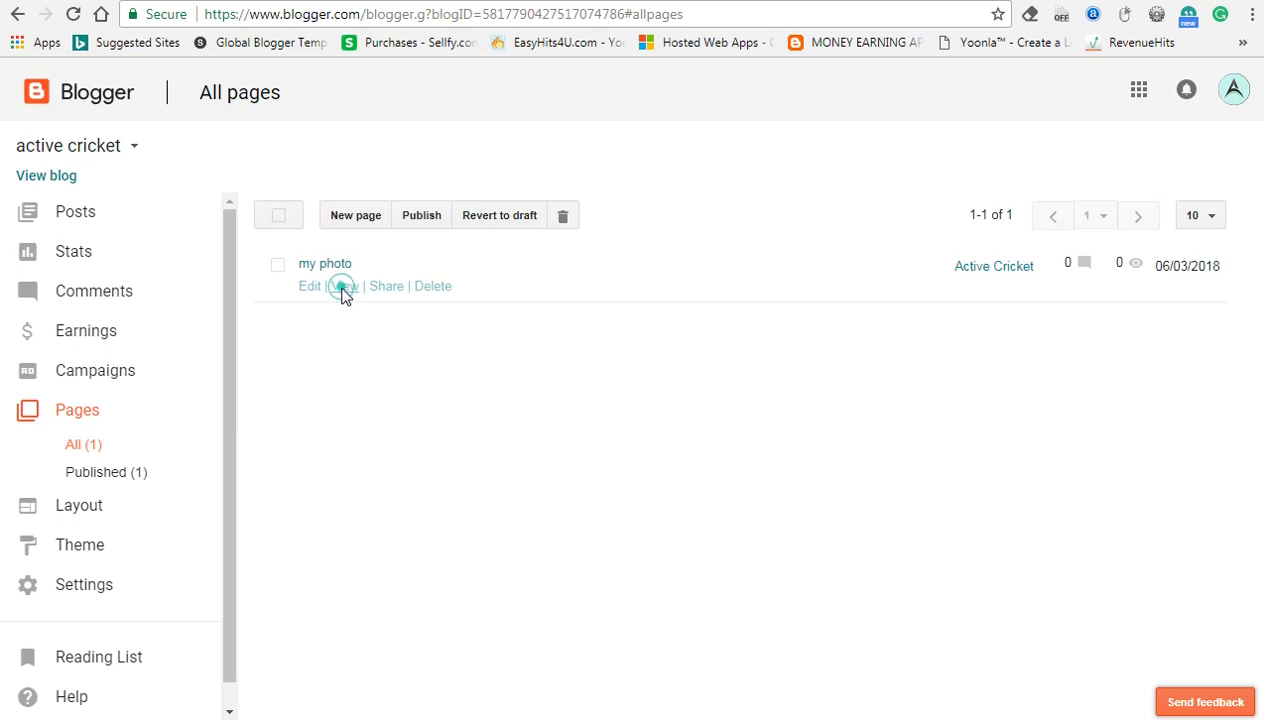
{"action": "left_click", "coordinate": [344, 287]}
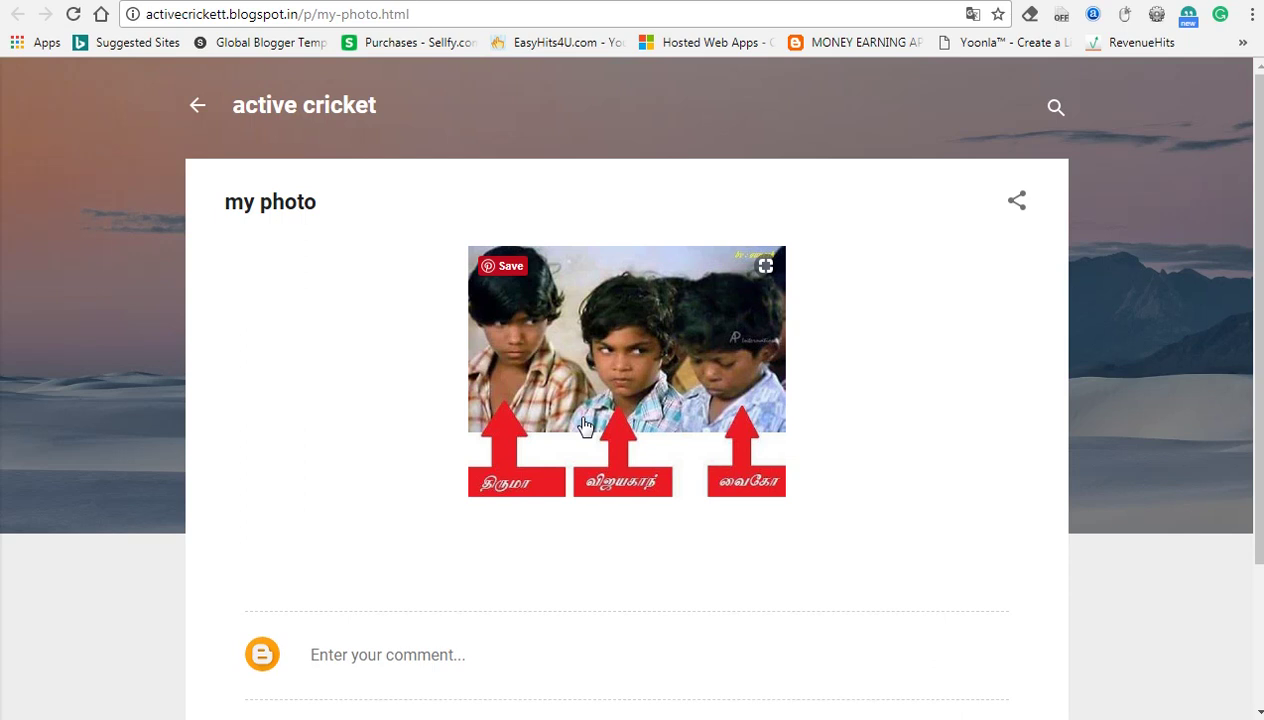
- Copy the link address of the photo on the live page and return to the blog's page list
{"action": "right_click", "coordinate": [600, 403]}
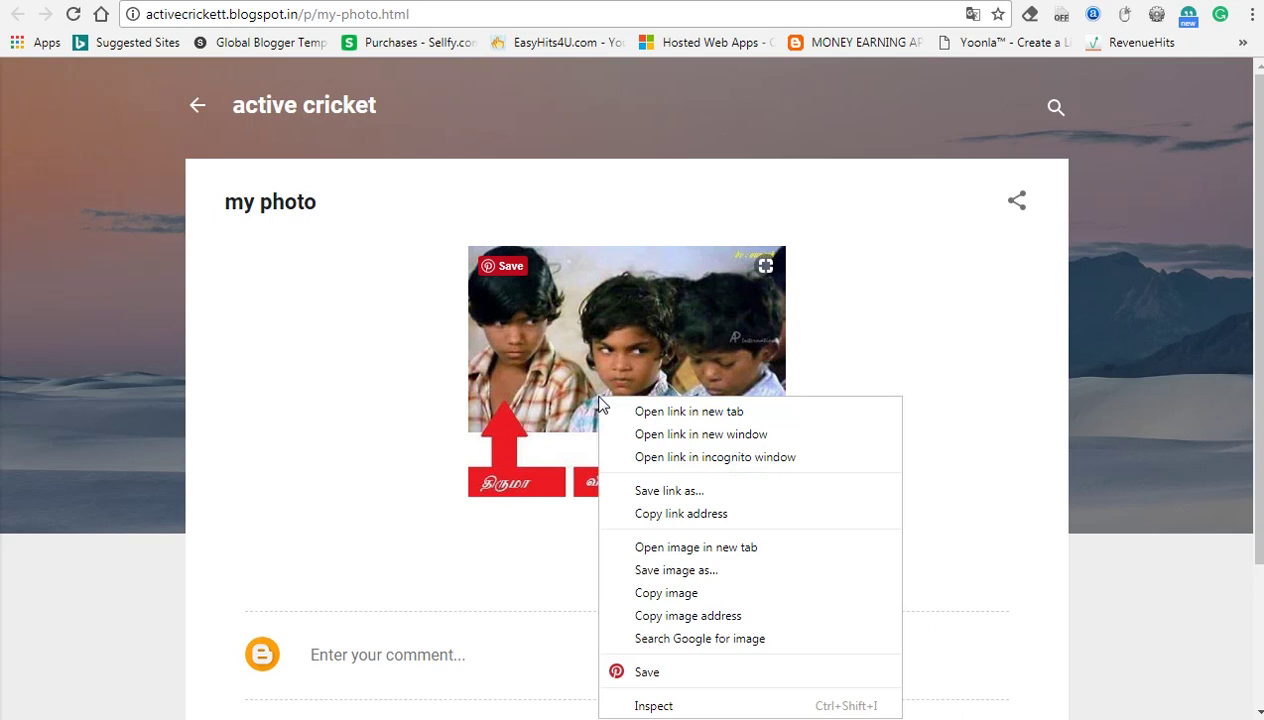
{"action": "left_click", "coordinate": [672, 516]}
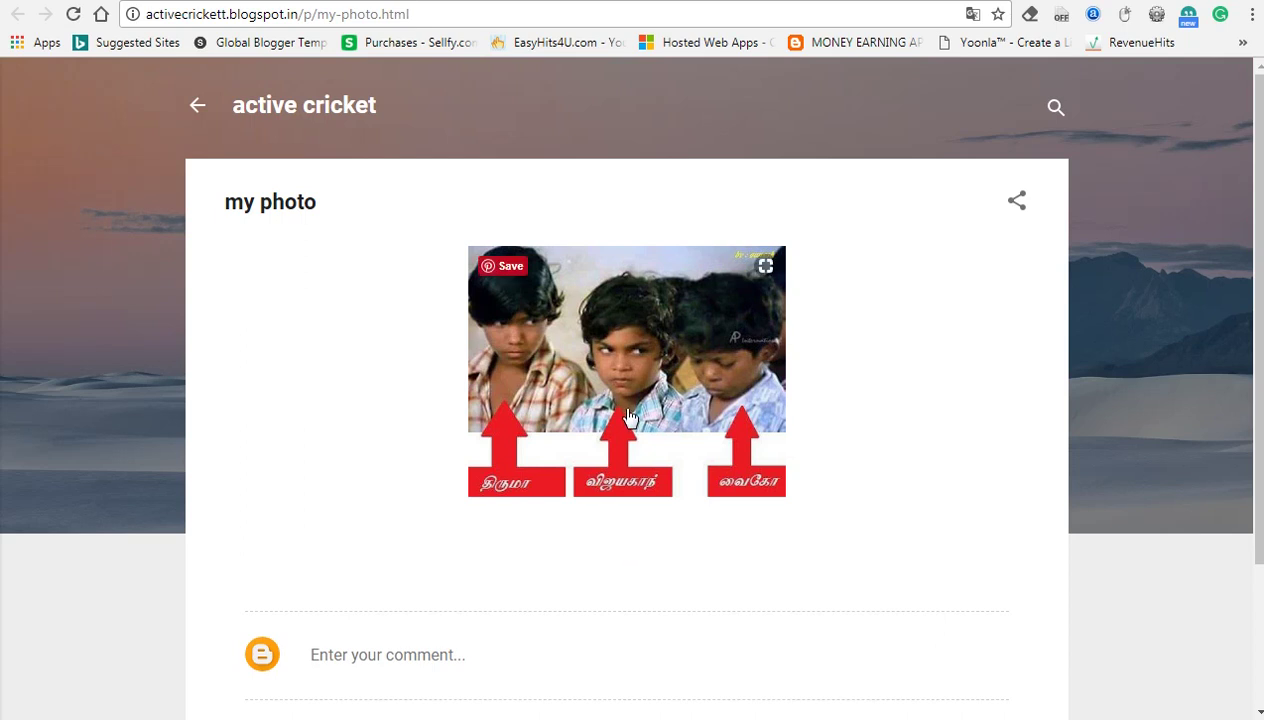
{"action": "key", "text": "ctrl+w"}
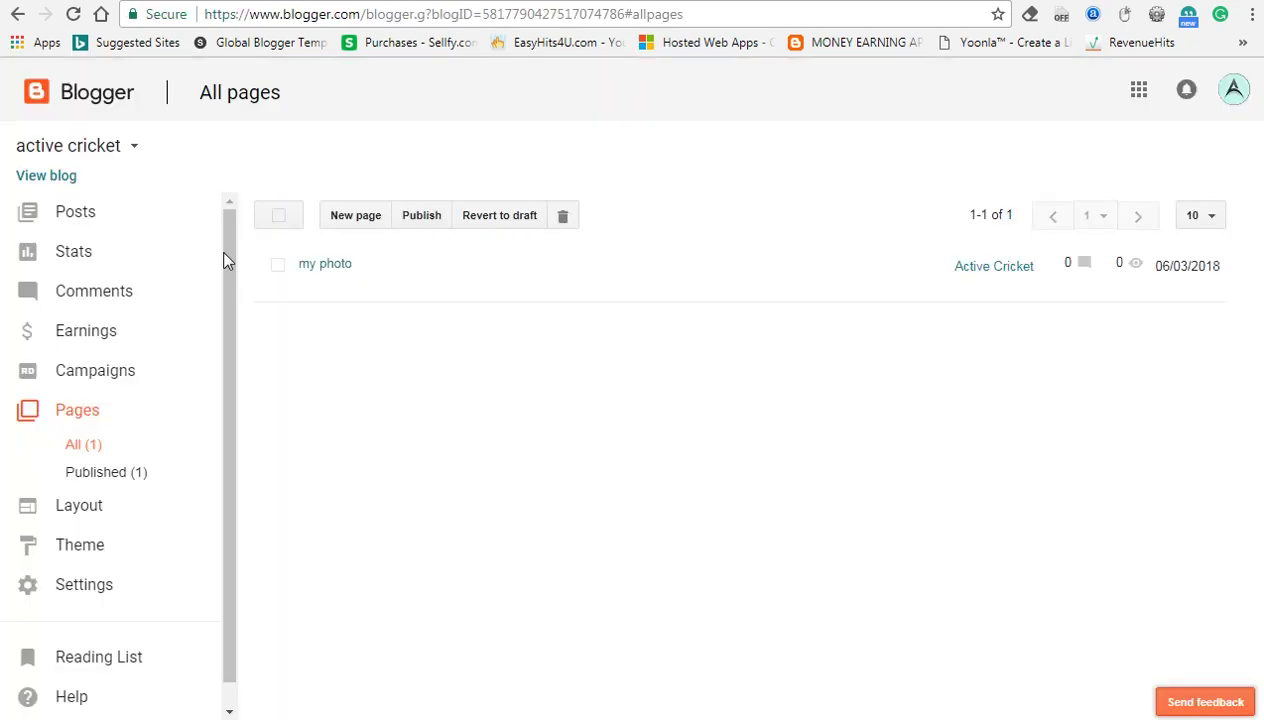
- Switch from the active cricket blog to the adfly work blog in the Blogger dashboard
{"action": "key", "text": "ctrl+Tab"}
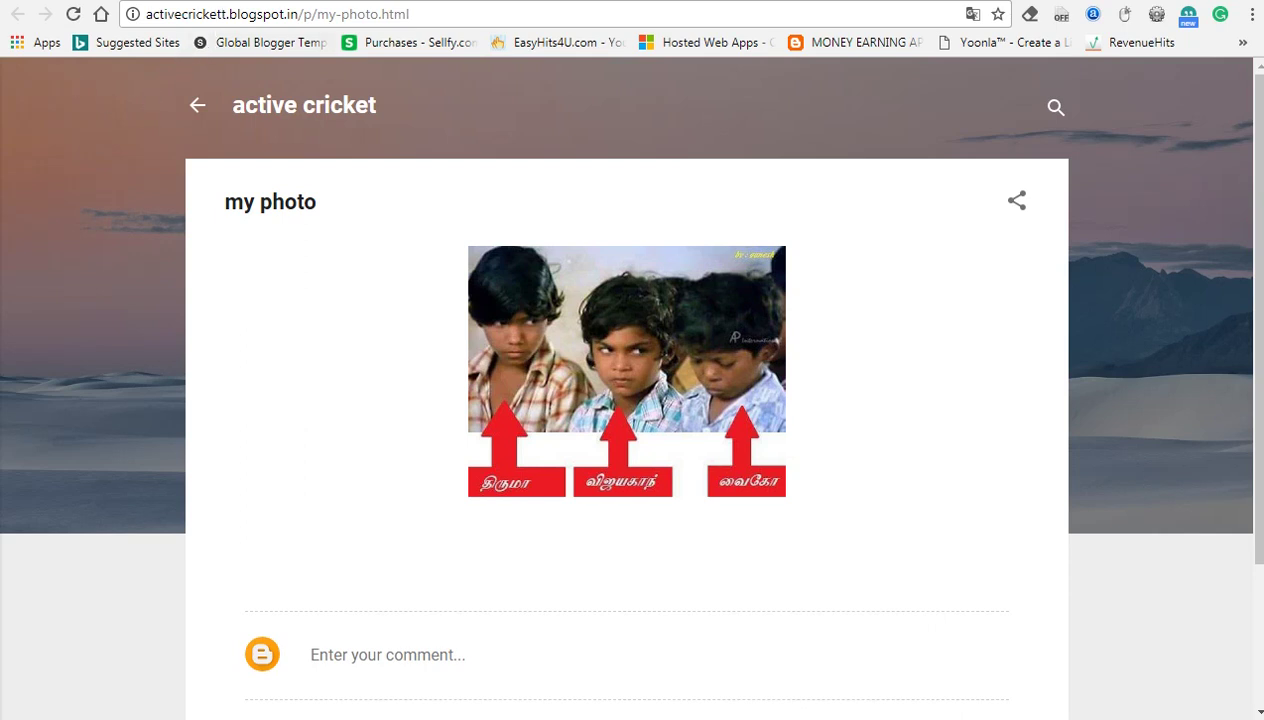
{"action": "key", "text": "ctrl+shift+Tab"}
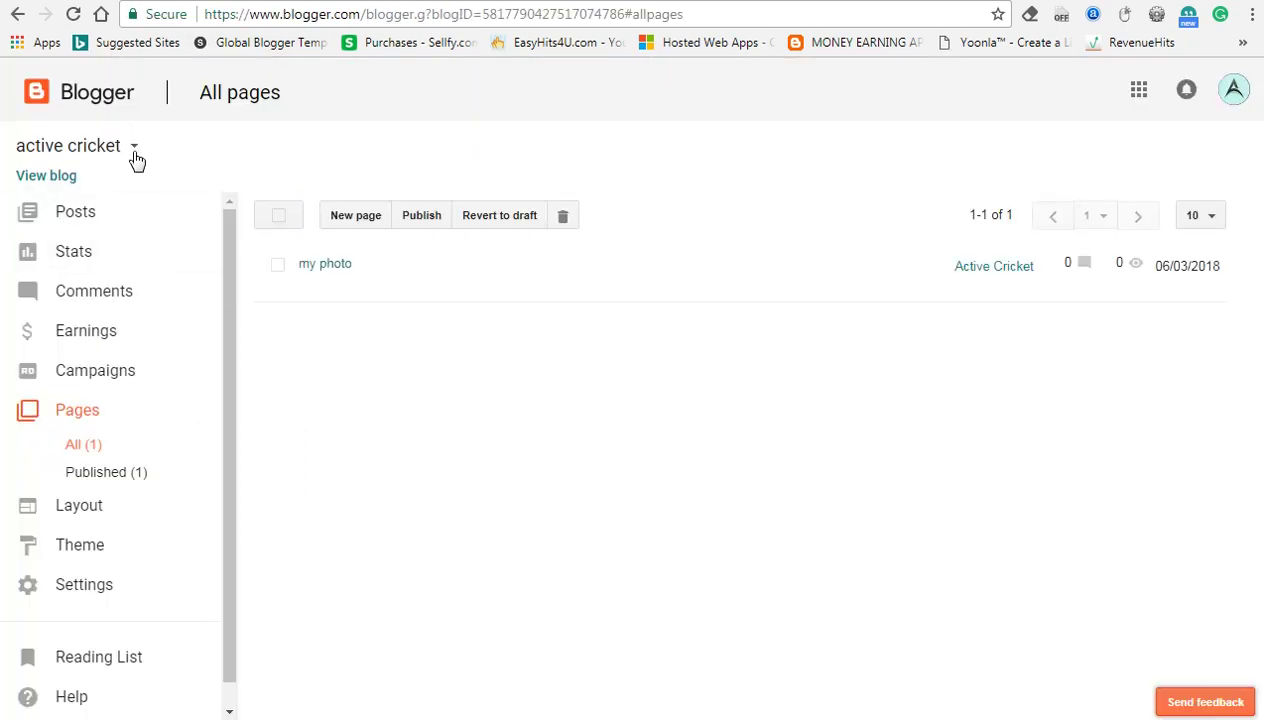
{"action": "left_click", "coordinate": [132, 147]}
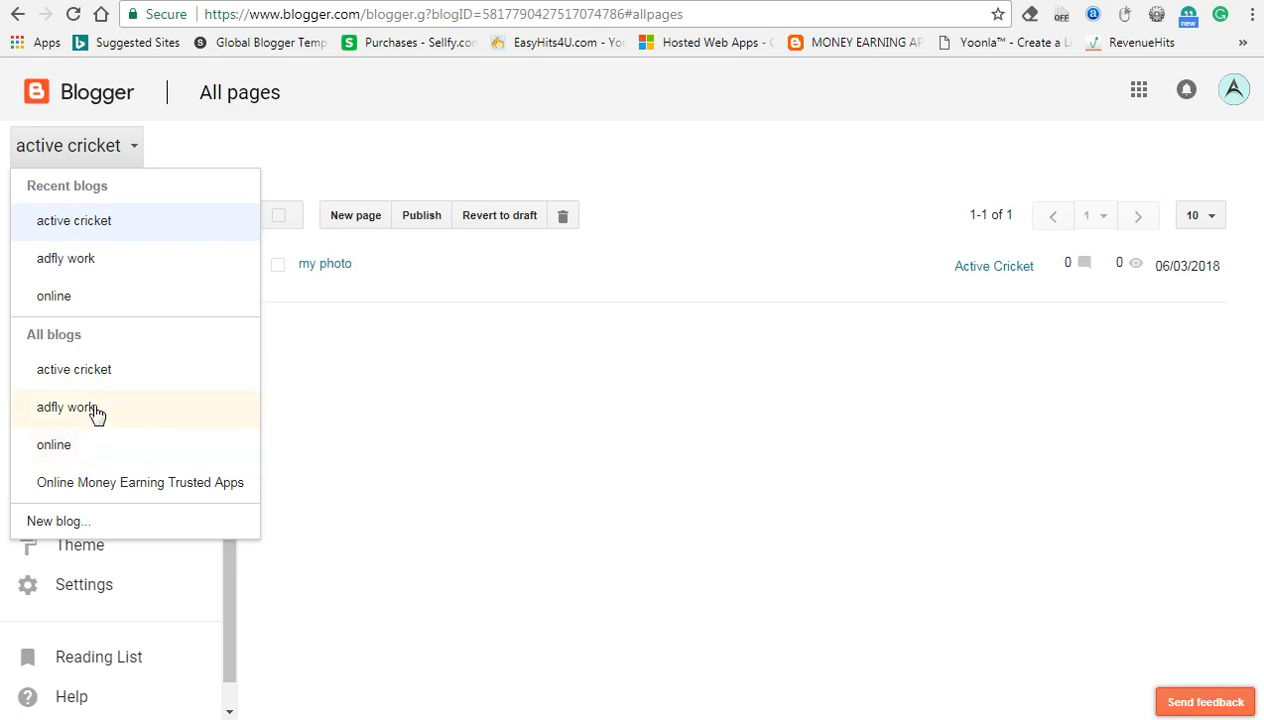
{"action": "left_click", "coordinate": [655, 410]}
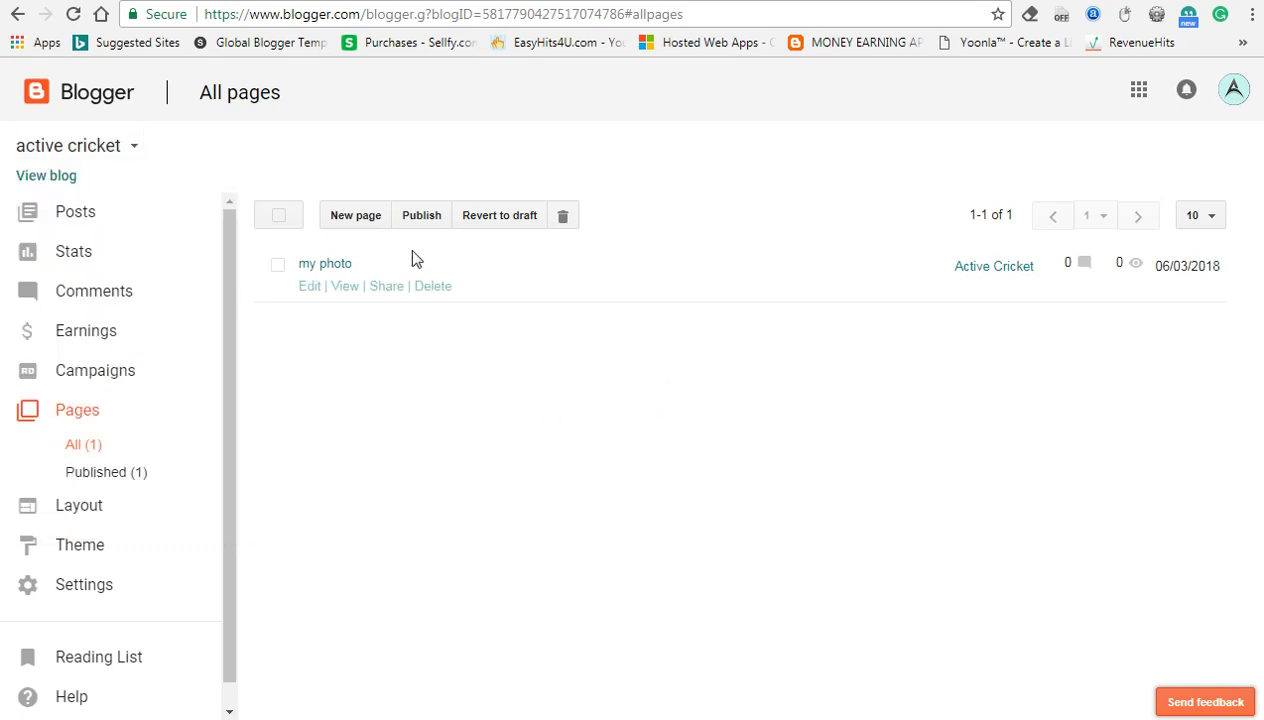
{"action": "left_click", "coordinate": [118, 147]}
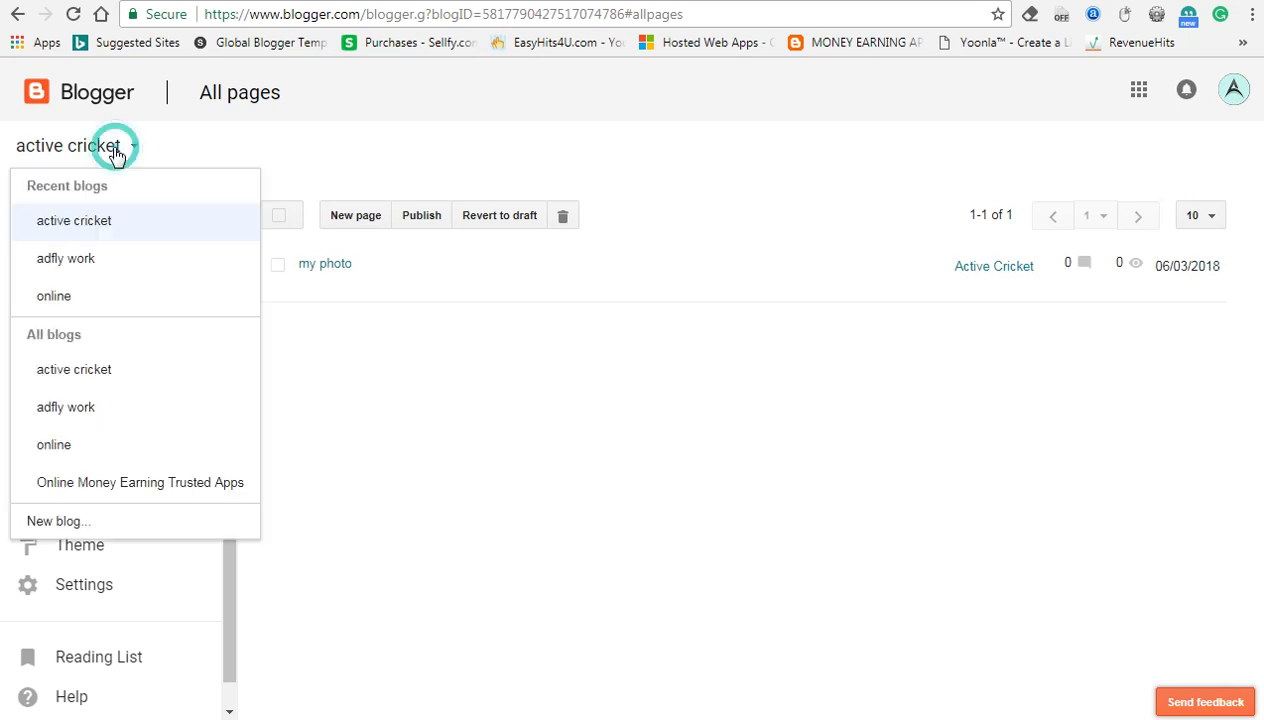
{"action": "left_click", "coordinate": [117, 424]}
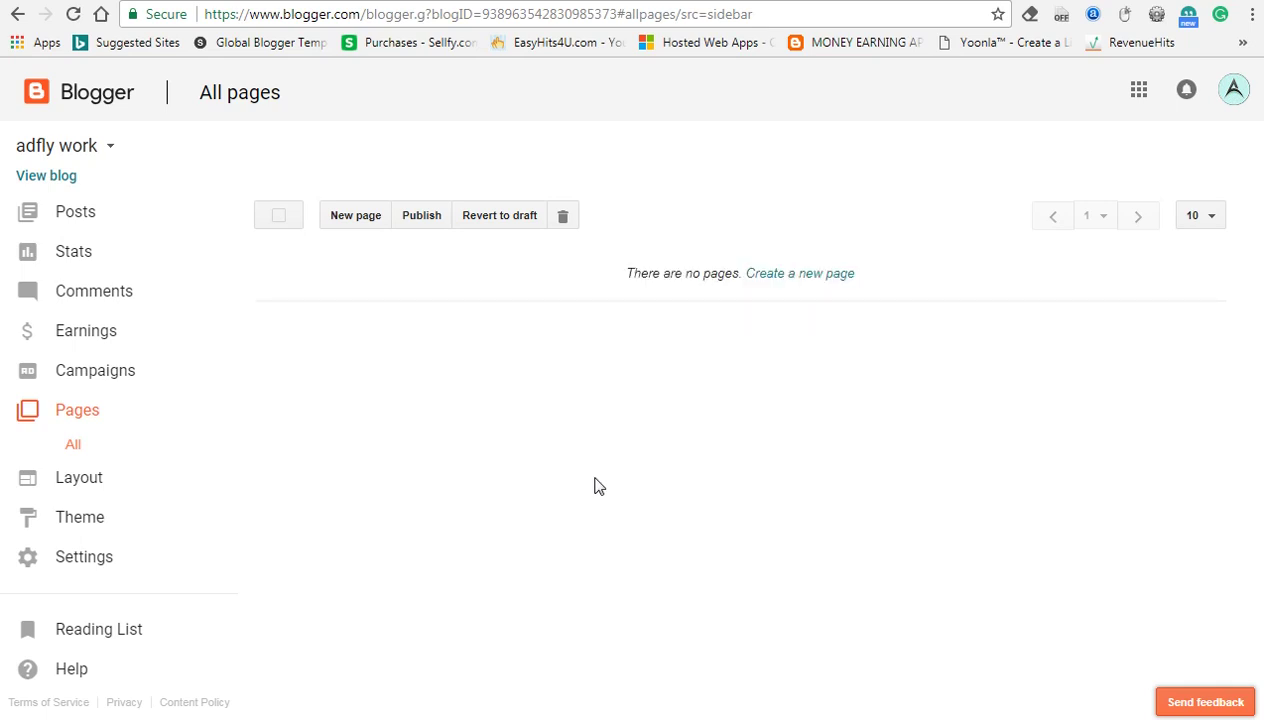
- View the live adfly work blog, open the Fortran77 Compiler in Codeblocks post and examine the area below the article
{"action": "left_click", "coordinate": [30, 174]}
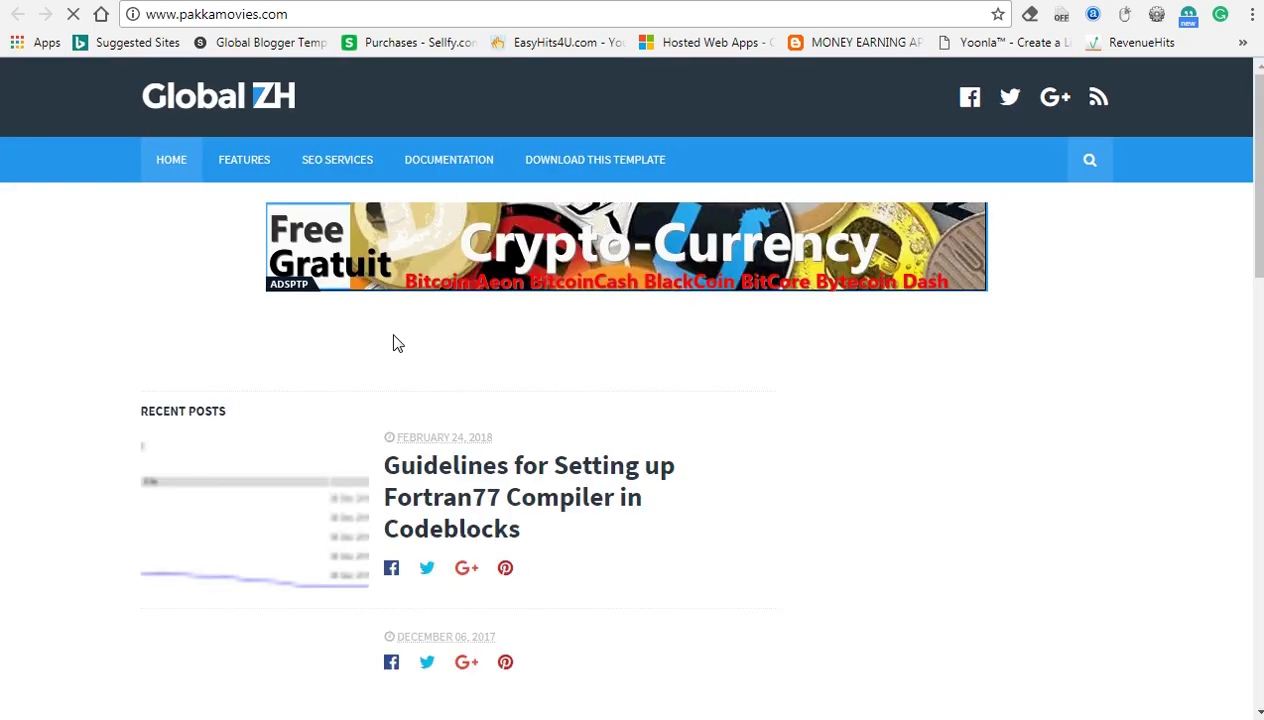
{"action": "left_click", "coordinate": [469, 498]}
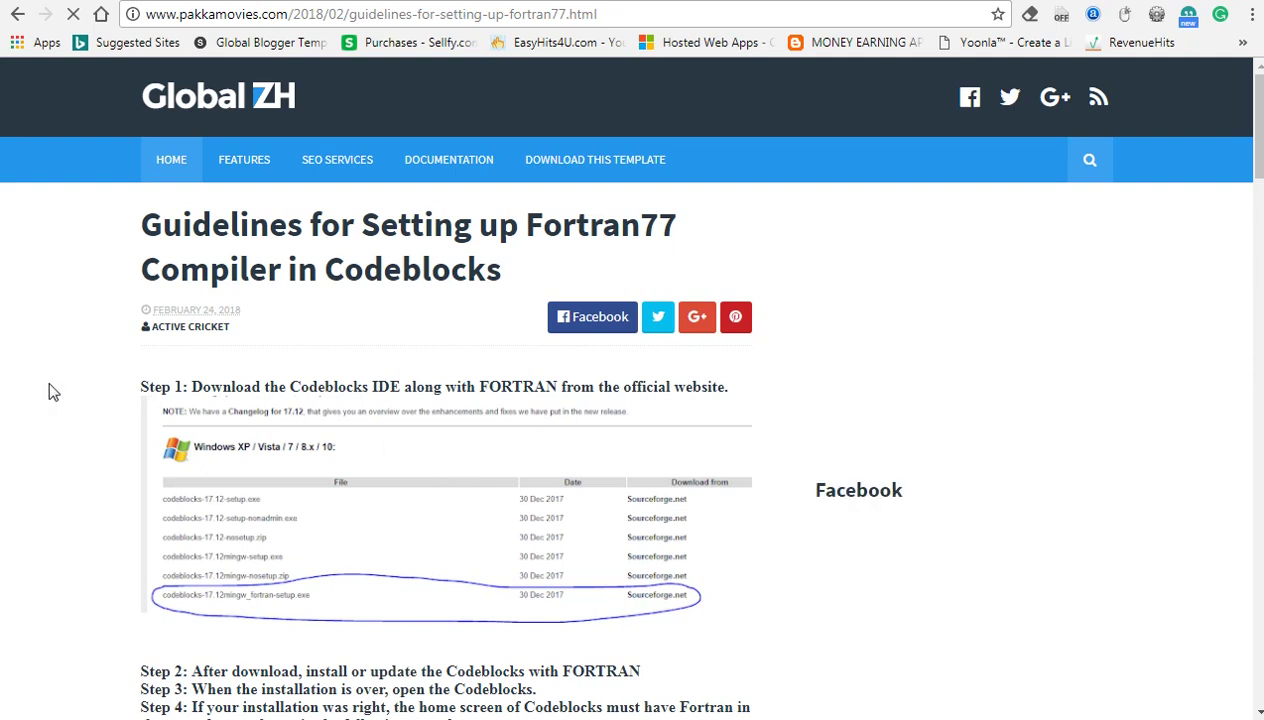
{"action": "scroll", "coordinate": [50, 380], "scroll_direction": "down", "scroll_amount": 4}
{"action": "scroll", "coordinate": [52, 380], "scroll_direction": "down", "scroll_amount": 14}
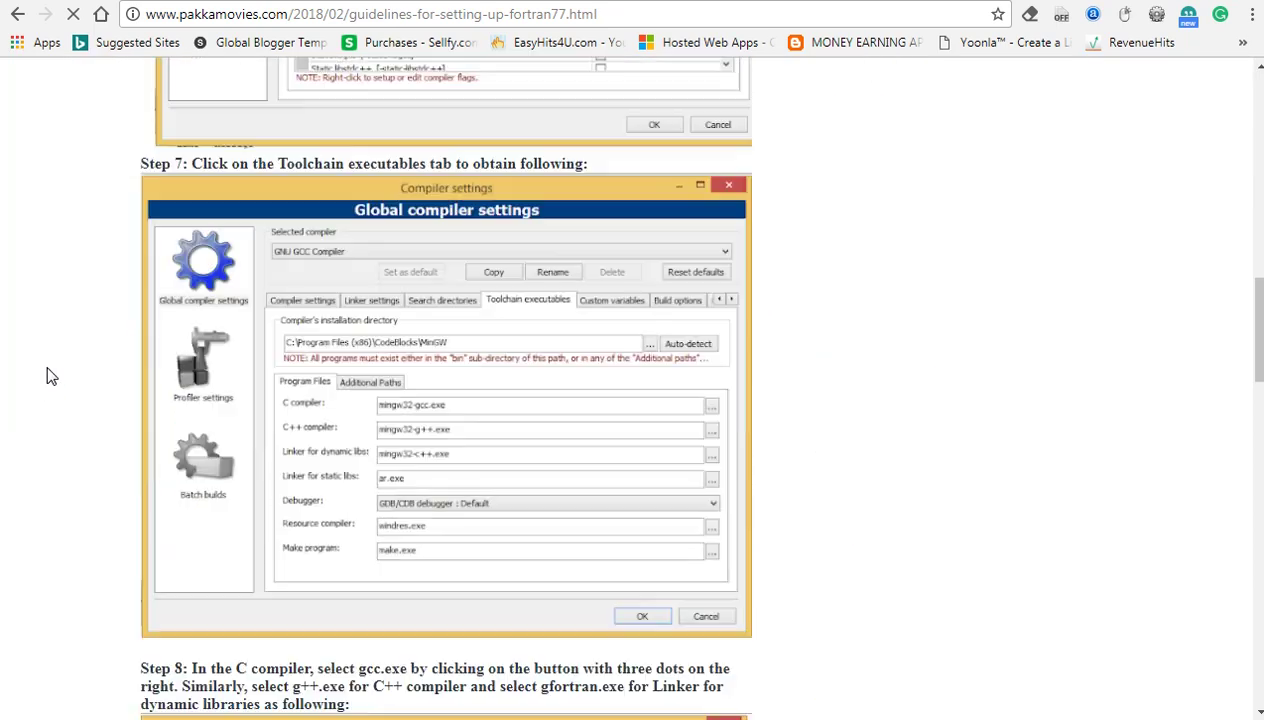
{"action": "scroll", "coordinate": [52, 376], "scroll_direction": "down", "scroll_amount": 18}
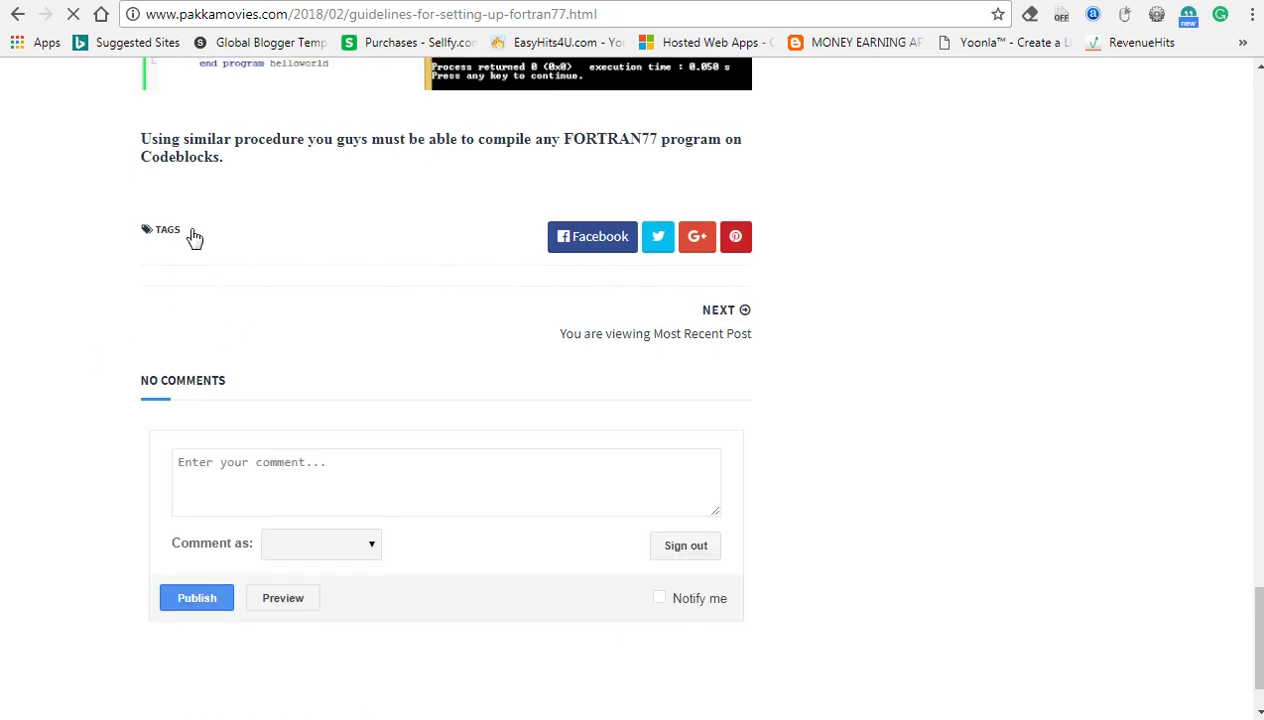
{"action": "scroll", "coordinate": [233, 375], "scroll_direction": "up", "scroll_amount": 2}
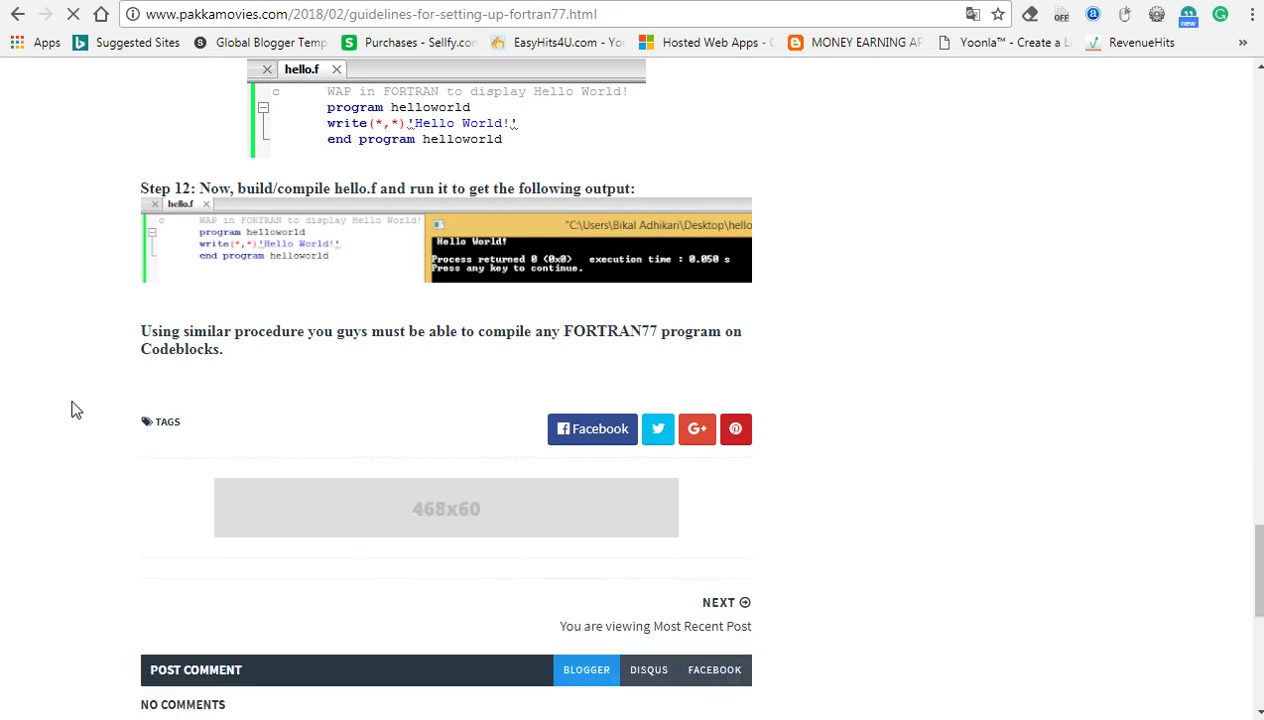
{"action": "scroll", "coordinate": [76, 414], "scroll_direction": "down", "scroll_amount": 1}
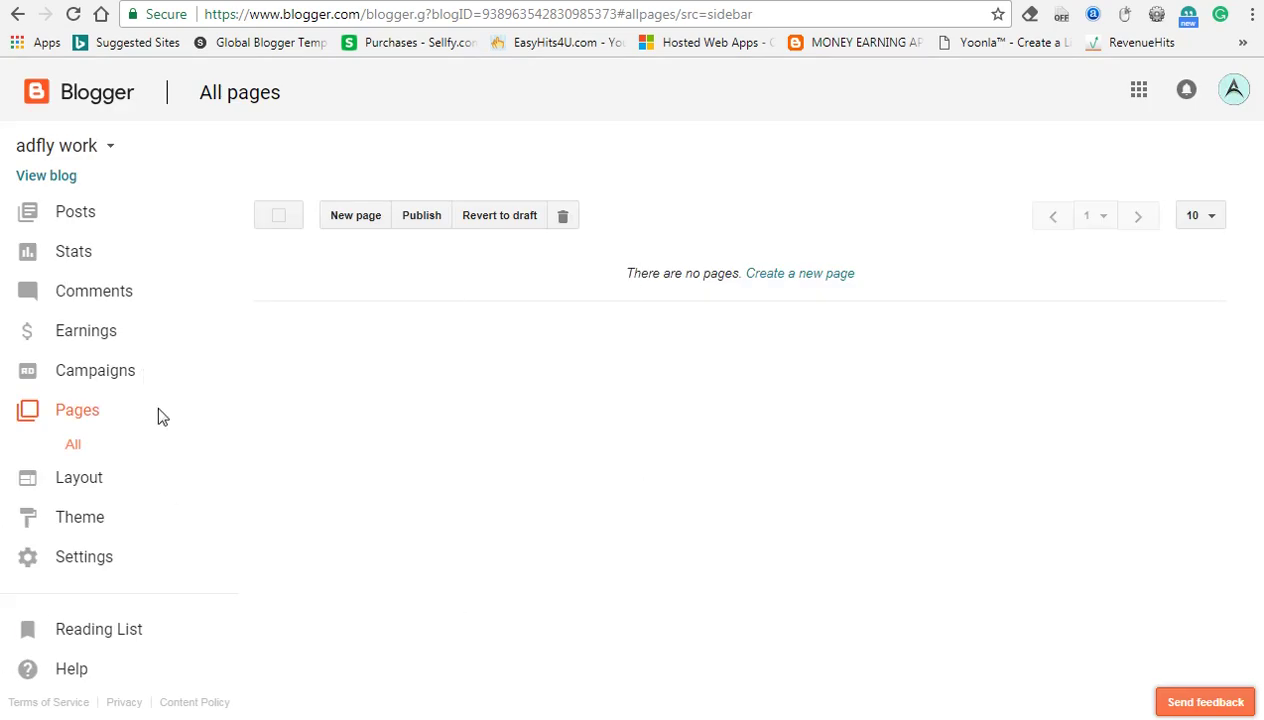
- Open the Author Box's HTML/JavaScript gadget for editing in the adfly work blog's layout
{"action": "left_click", "coordinate": [79, 486]}
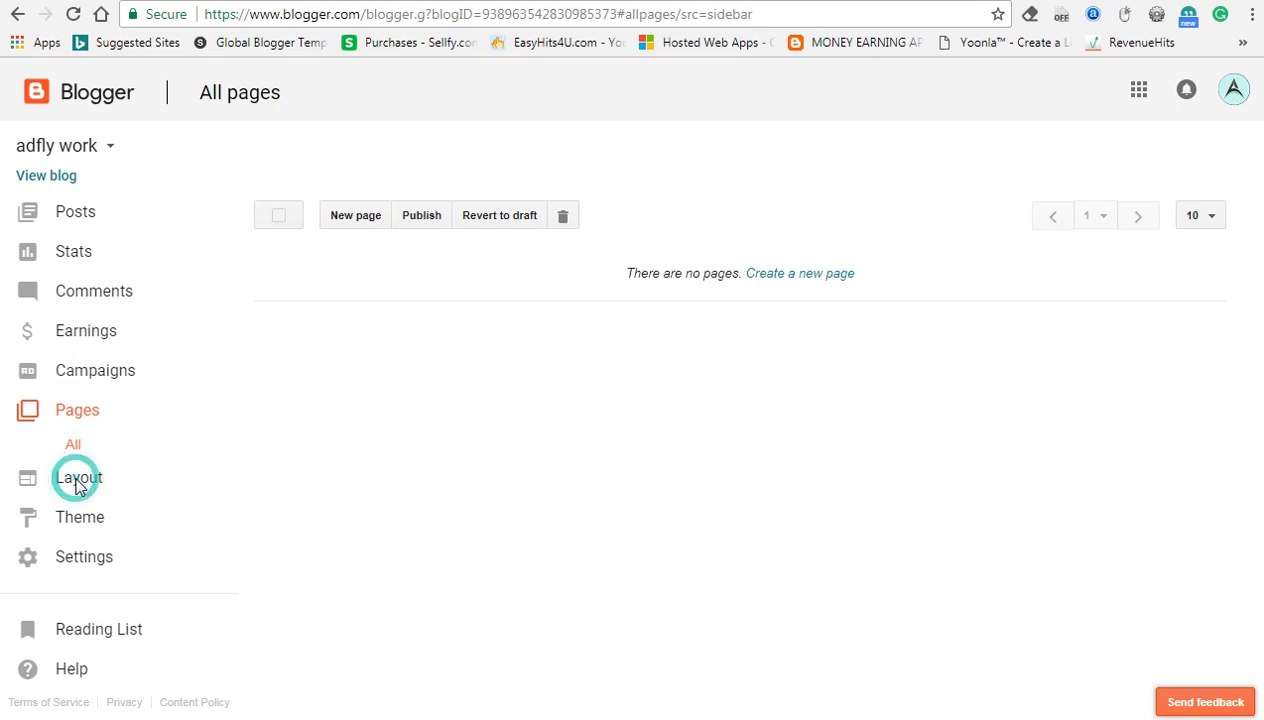
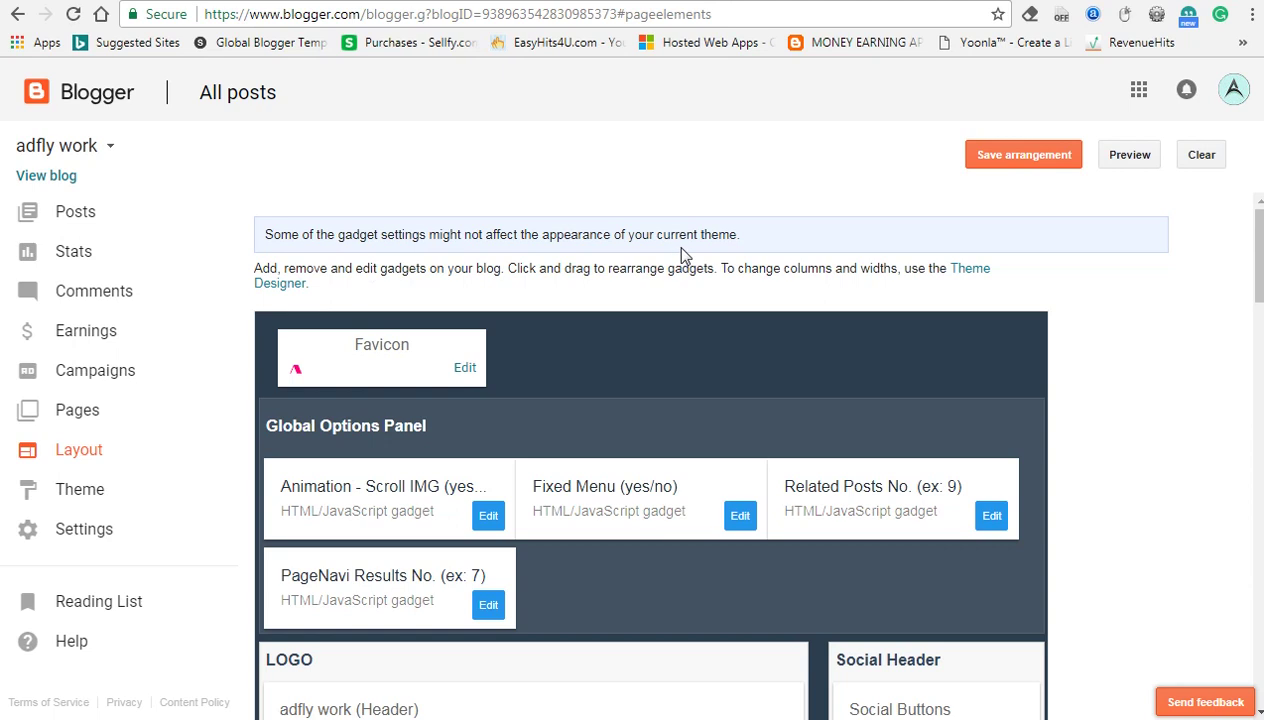
{"action": "scroll", "coordinate": [658, 553], "scroll_direction": "down", "scroll_amount": 8}
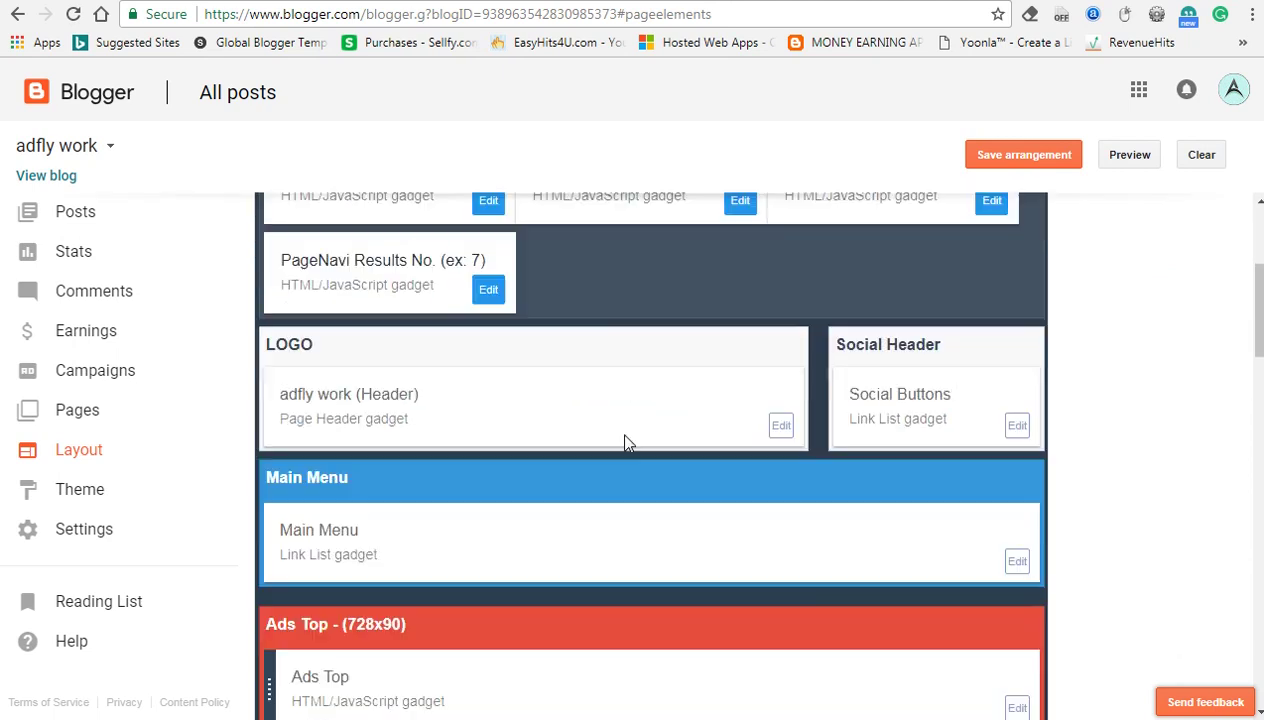
{"action": "scroll", "coordinate": [608, 486], "scroll_direction": "down", "scroll_amount": 4}
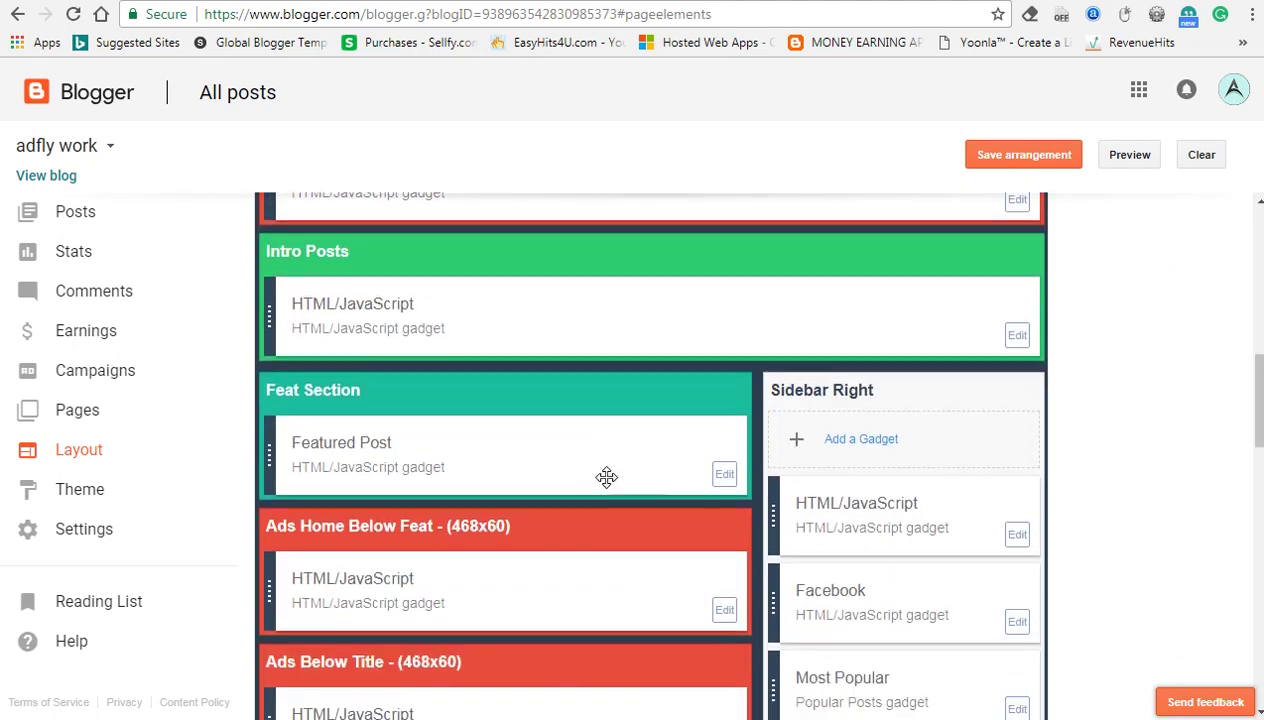
{"action": "scroll", "coordinate": [608, 486], "scroll_direction": "down", "scroll_amount": 3}
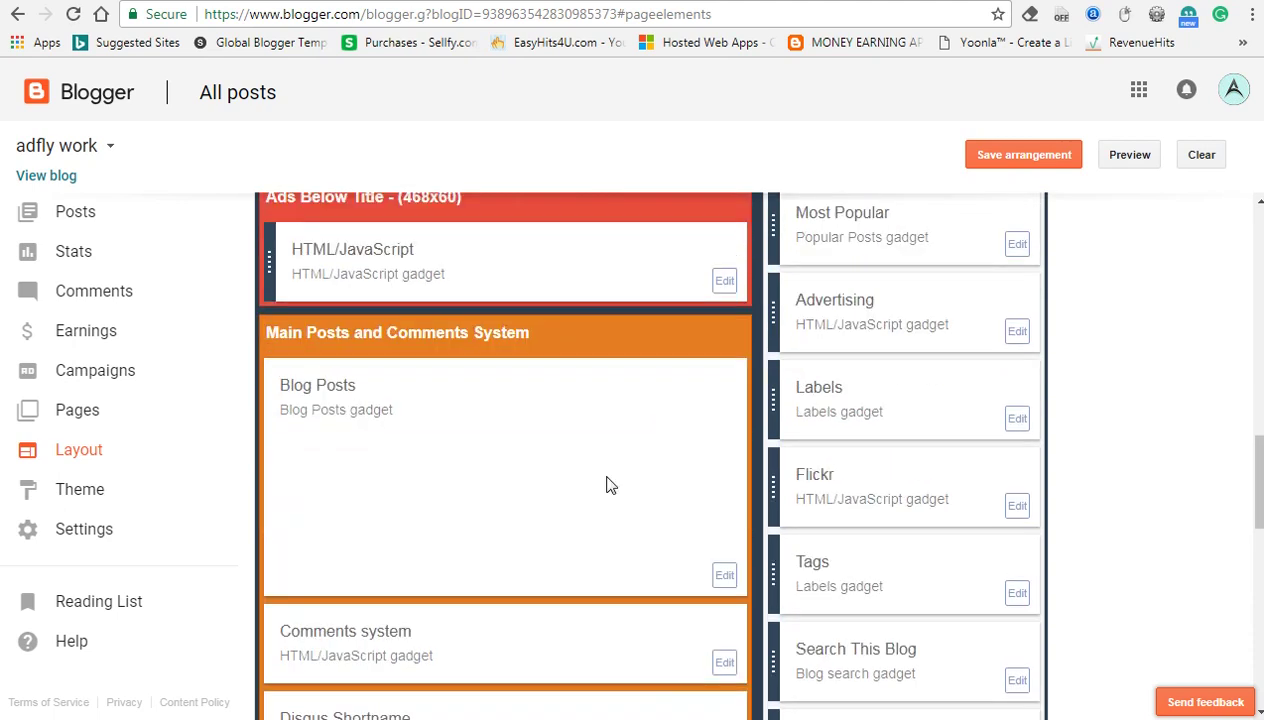
{"action": "scroll", "coordinate": [606, 485], "scroll_direction": "down", "scroll_amount": 4}
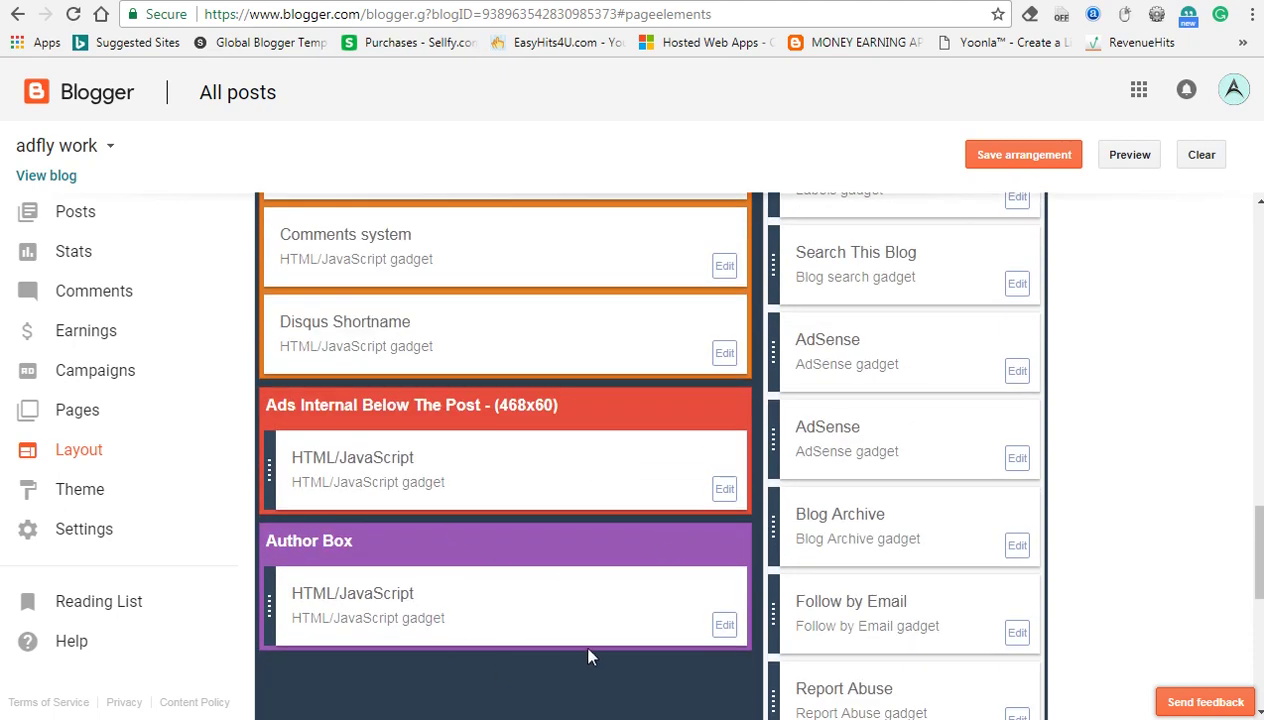
{"action": "left_click", "coordinate": [725, 626]}
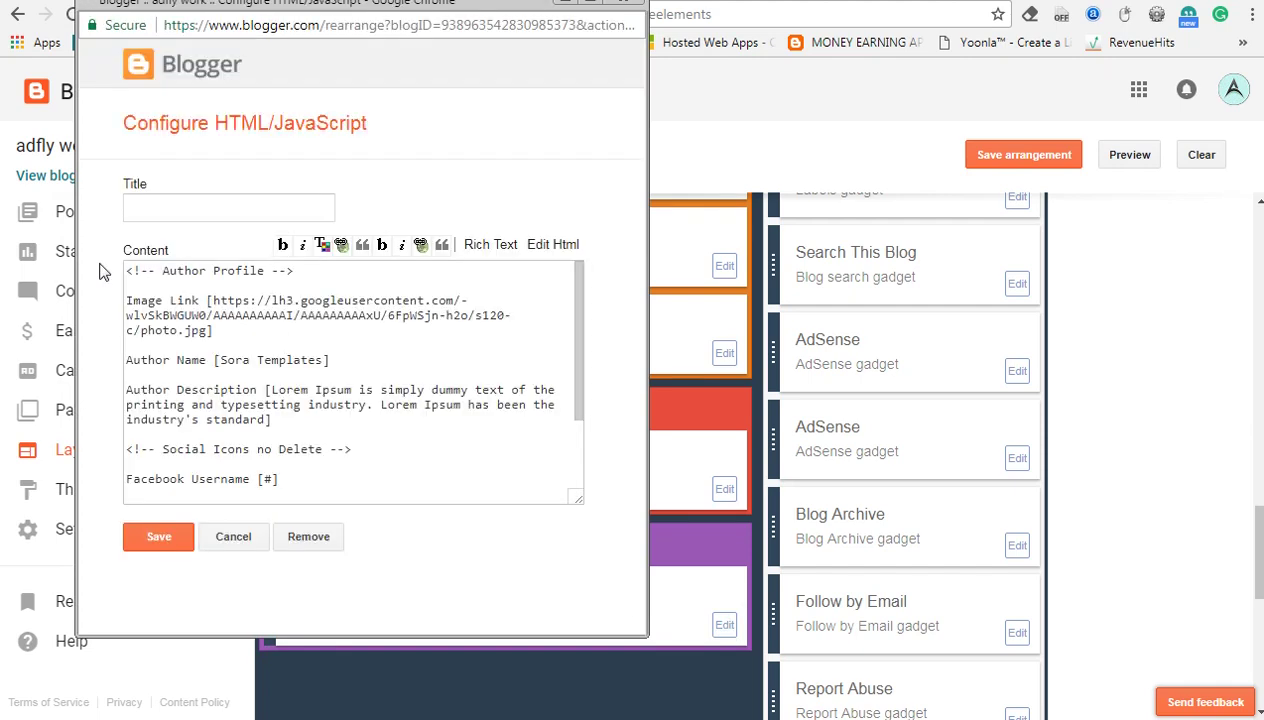
- Replace the author profile's Image Link with the copied FB_IMG_1463655317012.jpg link, then save the gadget and the layout arrangement
{"action": "left_click_drag", "start_coordinate": [210, 335], "coordinate": [220, 305]}
{"action": "left_click", "coordinate": [213, 304]}
{"action": "left_click_drag", "start_coordinate": [213, 304], "coordinate": [208, 337]}
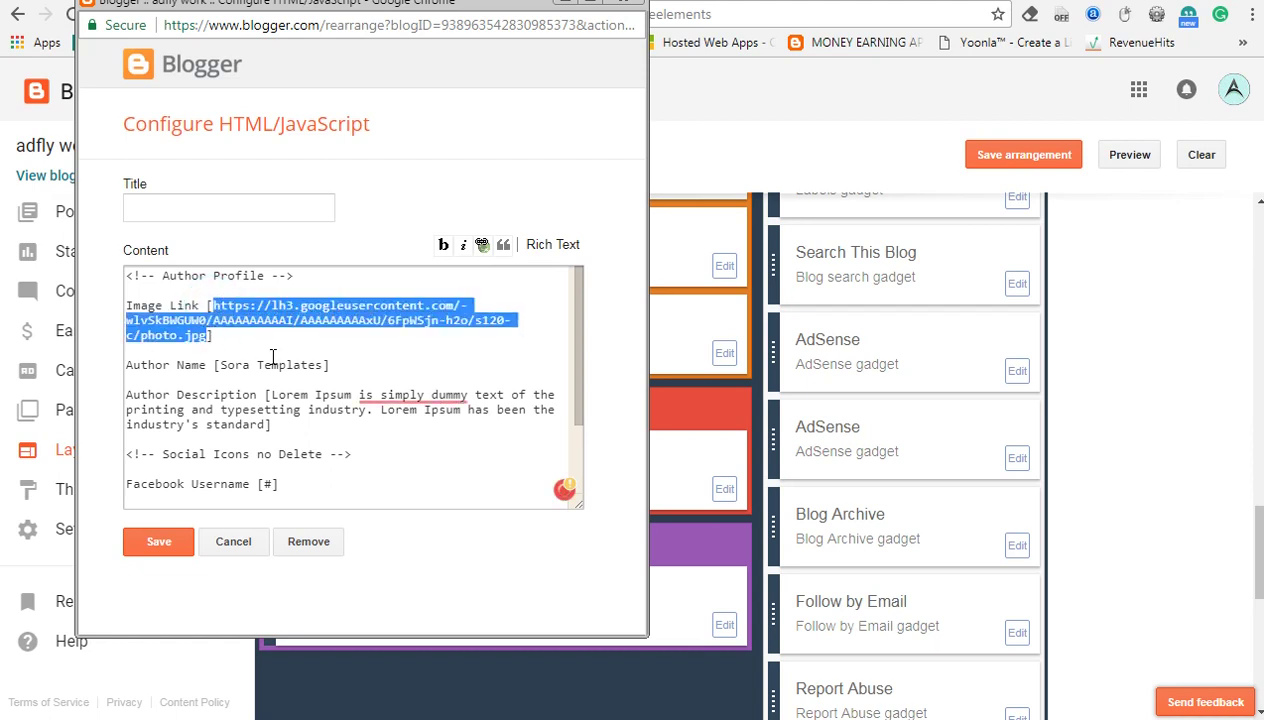
{"action": "type", "text": "https://3.bp.blogspot.com/-fj19iyVV8F0/Wp8ke4skPPI/AAAAAAAAAg8/PAM9t89McisgJz4WgCvsE1svAuwxebSvwCLcBGAs/s1600/FB_IMG_1463655317012.jpg"}
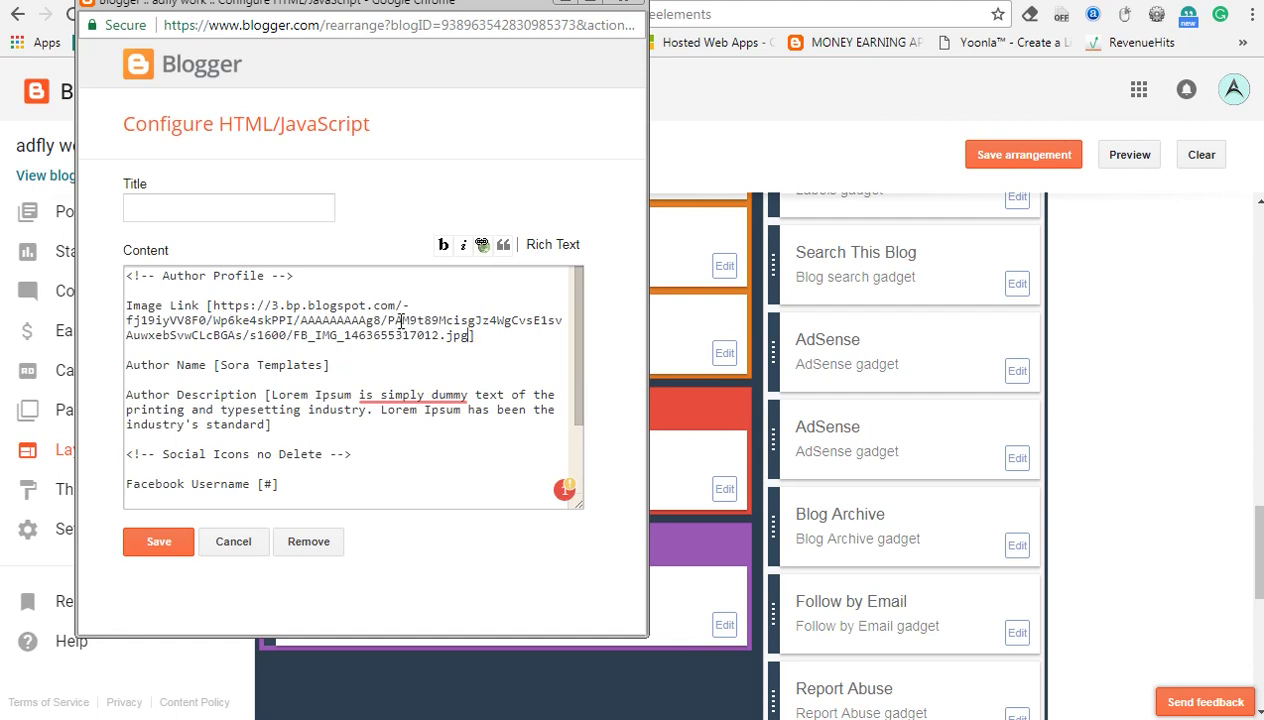
{"action": "left_click", "coordinate": [160, 542]}
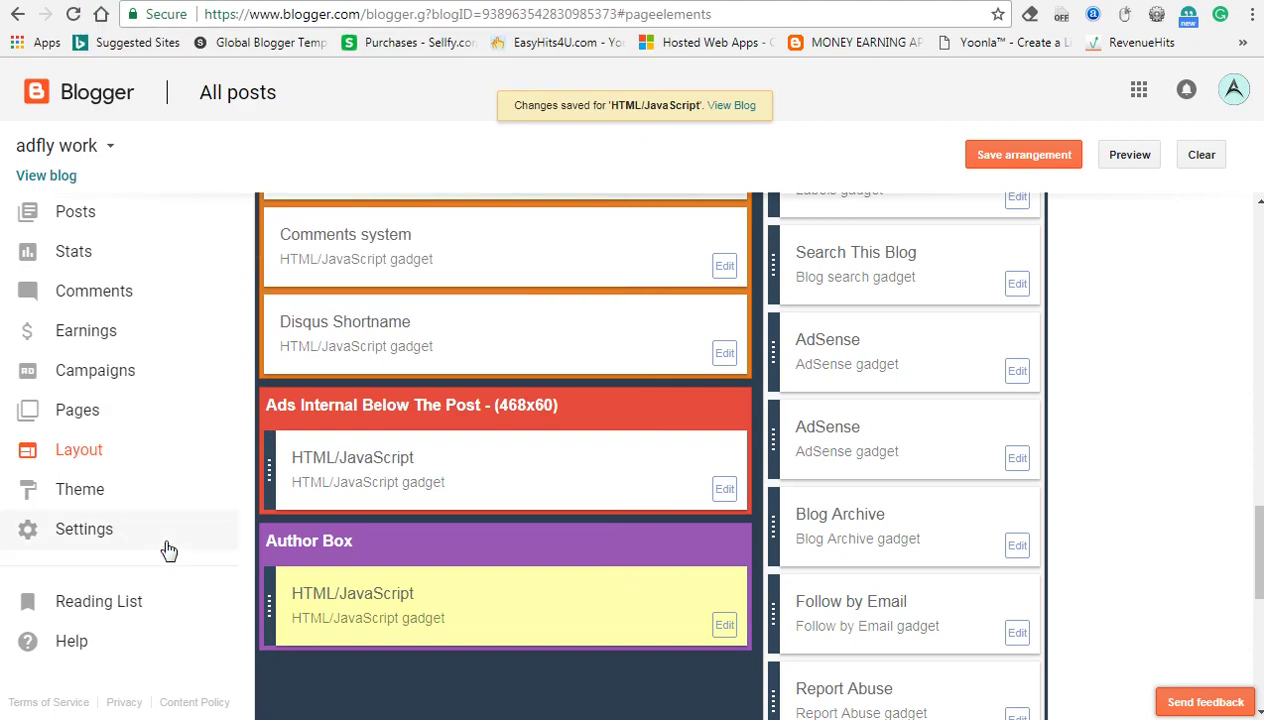
{"action": "left_click", "coordinate": [1060, 166]}
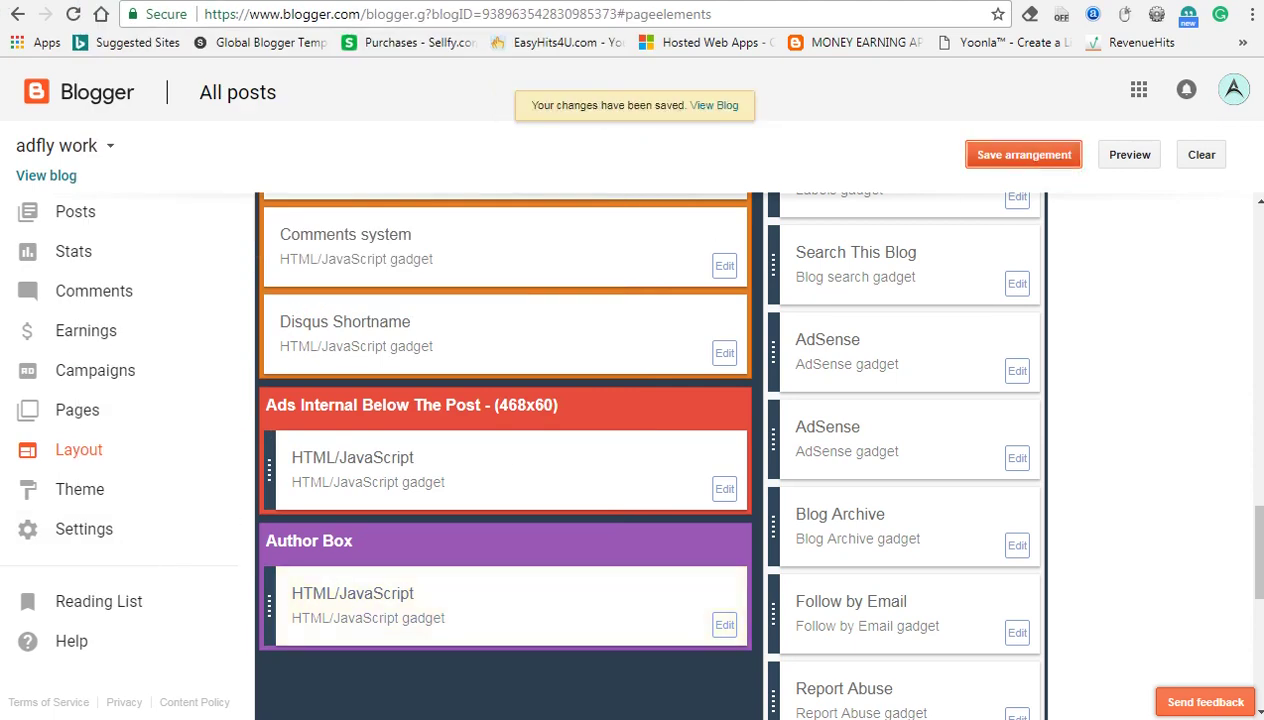
- Reload the live Fortran77 post to check the picture in its author box
{"action": "key", "text": "ctrl+Tab"}
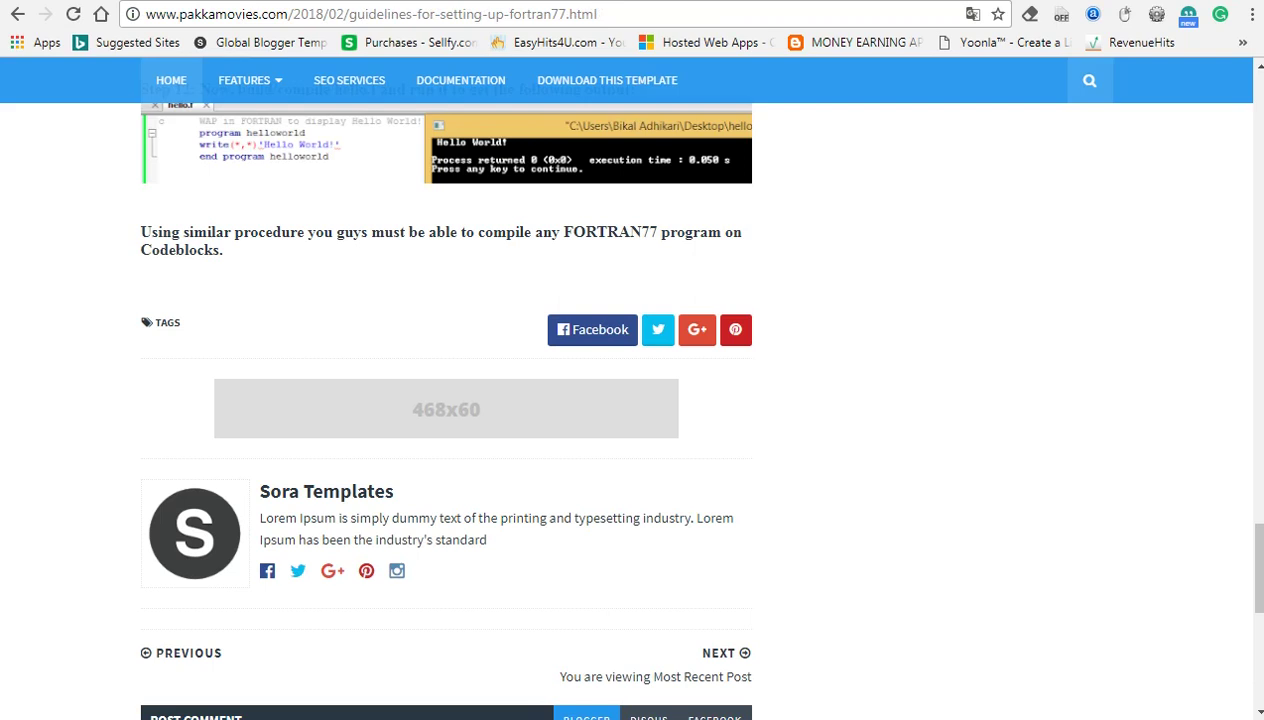
{"action": "left_click", "coordinate": [73, 16]}
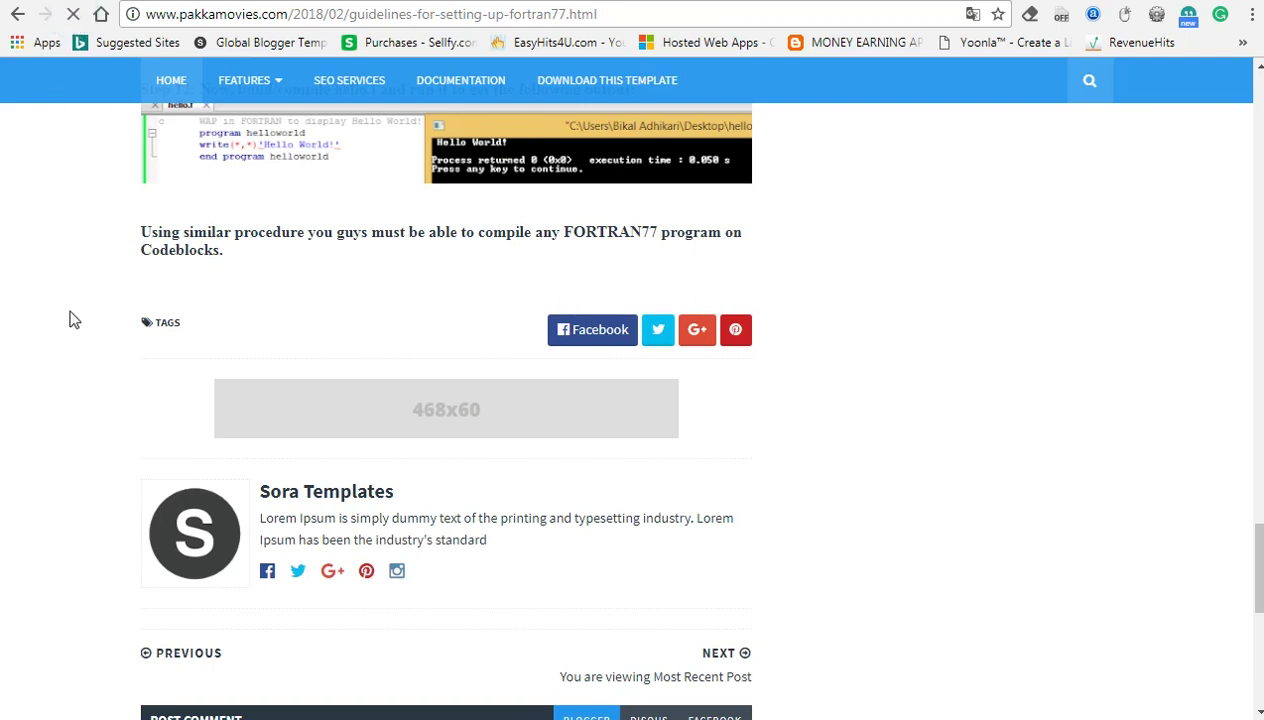